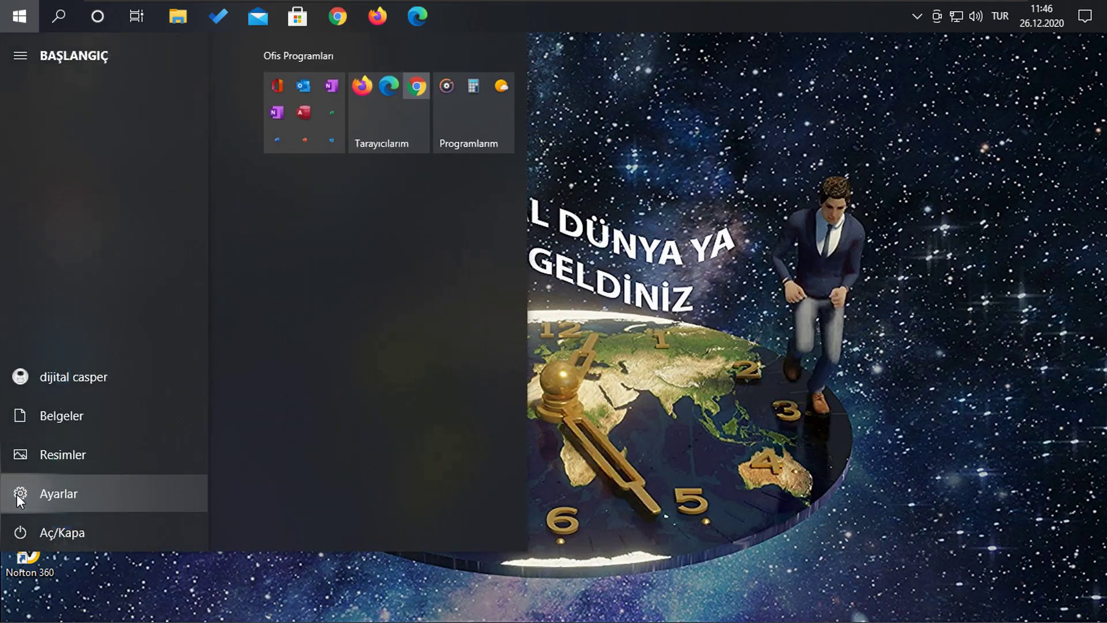
# Open Settings, go to Hesaplar, and show the Oturum açma seçenekleri page.
pyautogui.click(16, 493)
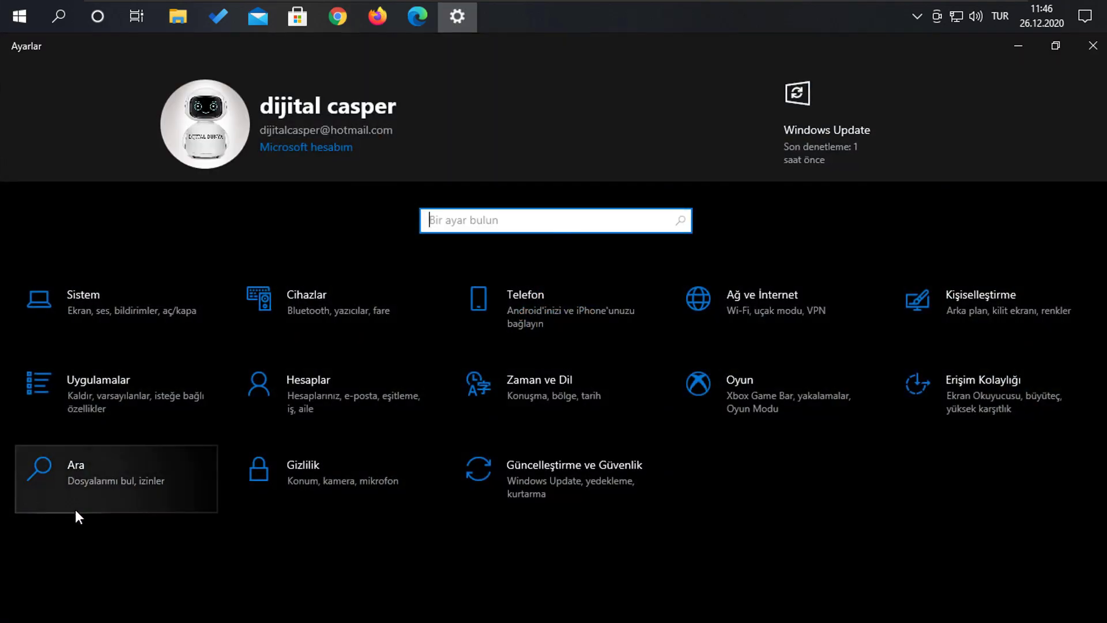
pyautogui.click(344, 399)
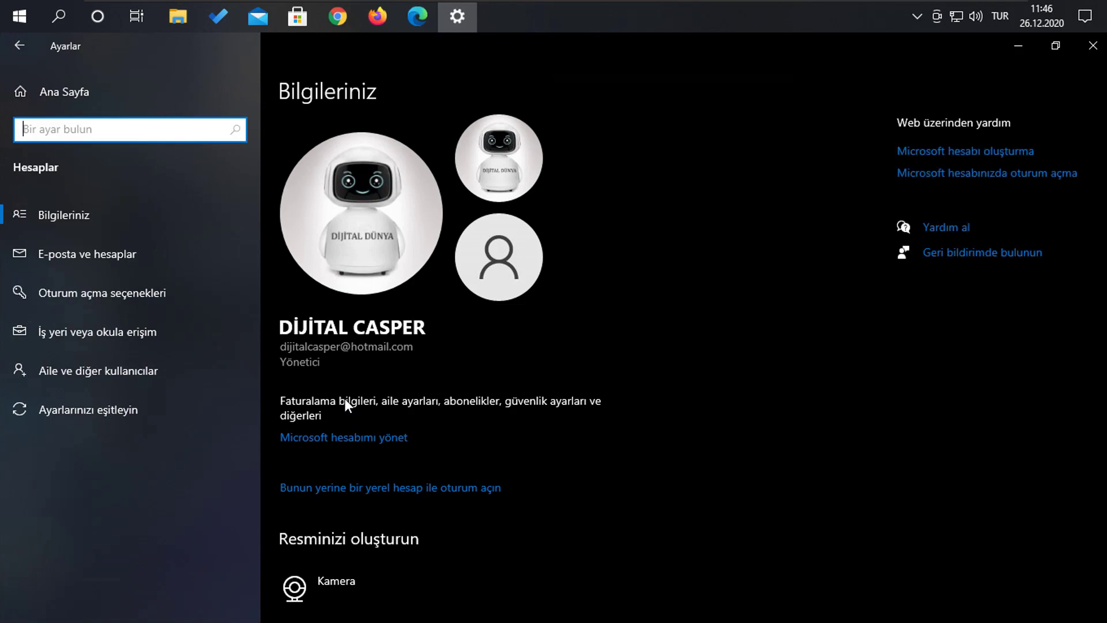
pyautogui.click(142, 295)
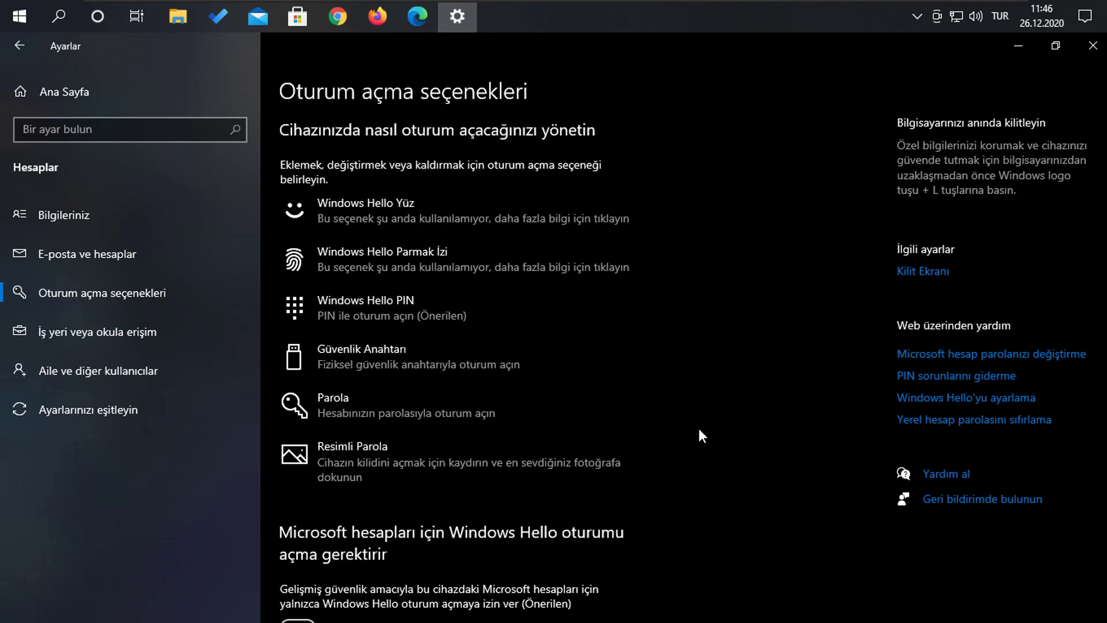
# Expand Windows Hello PIN and confirm Kaldır twice to bring up the password verification.
pyautogui.click(455, 321)
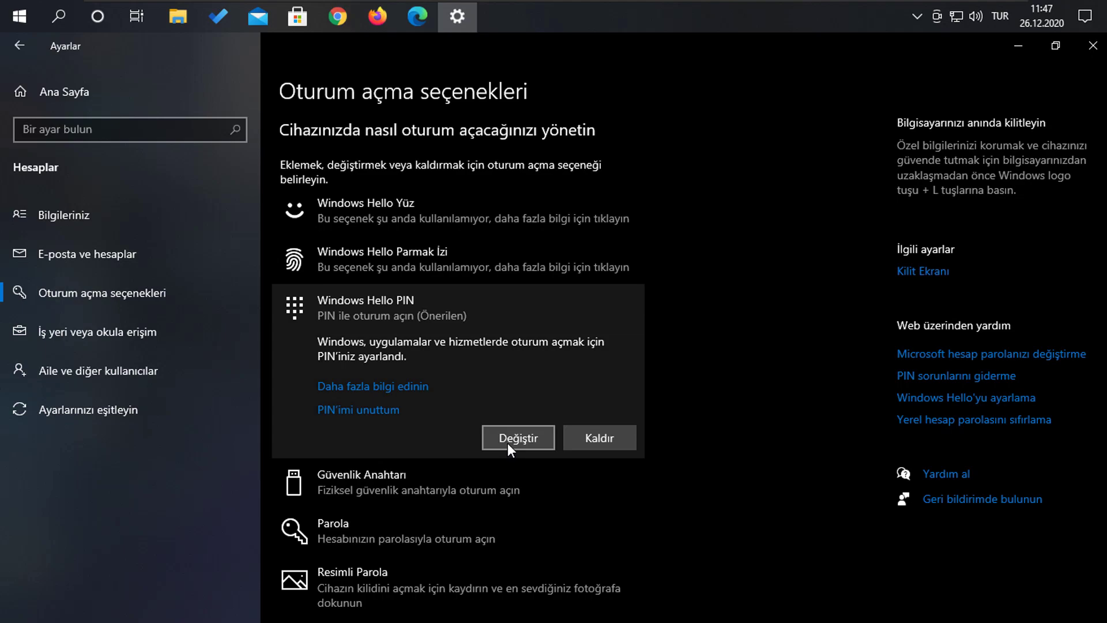
pyautogui.click(594, 437)
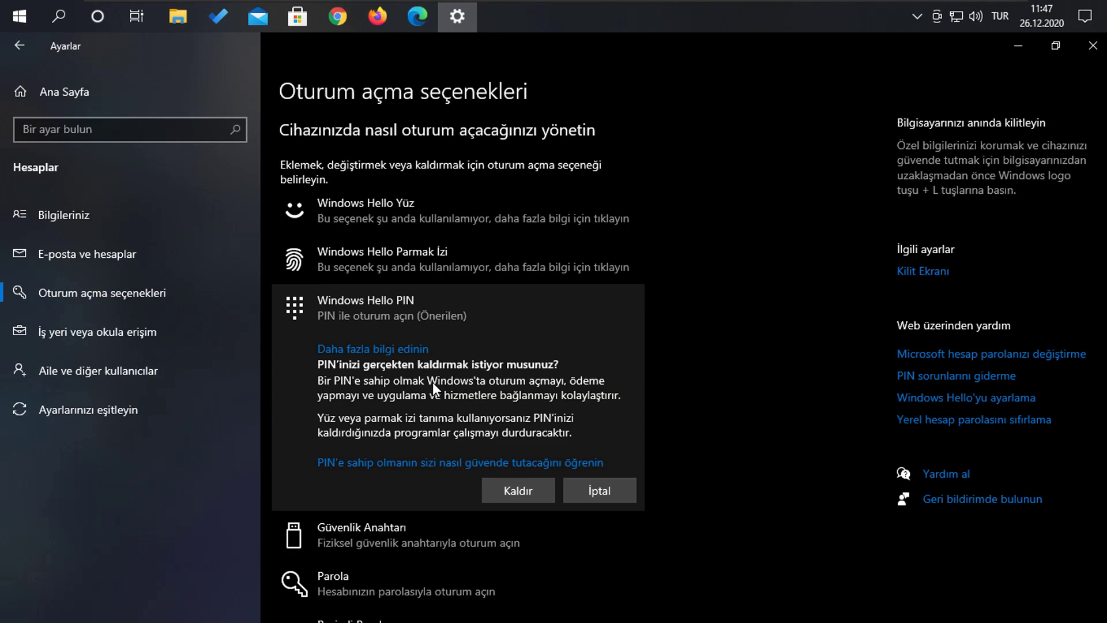
pyautogui.click(520, 491)
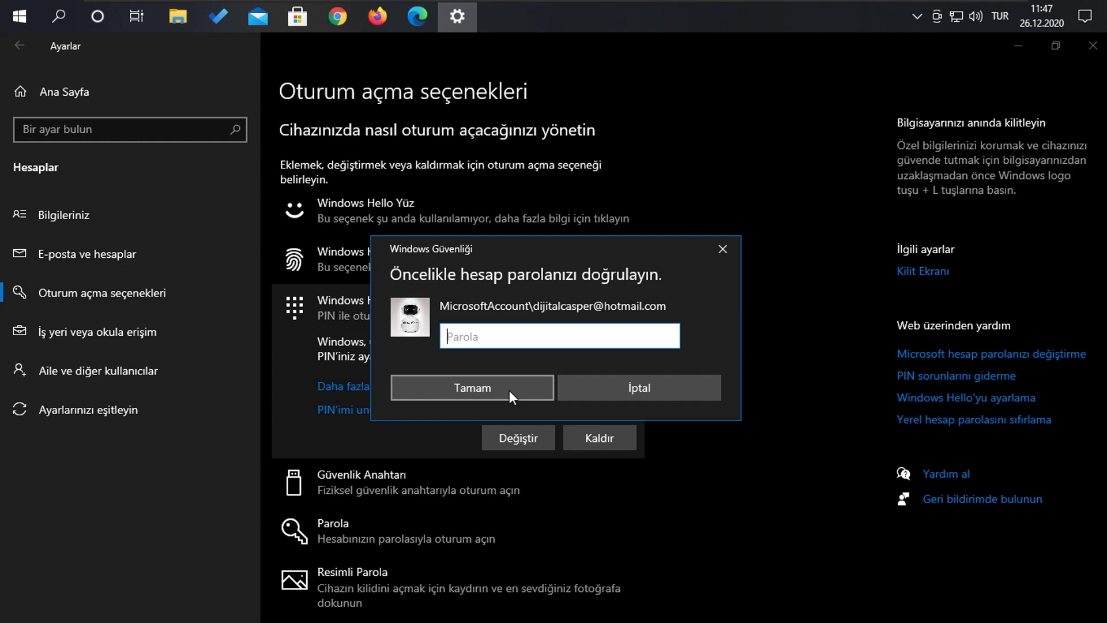
# Cancel the password prompt, then change the Windows Hello PIN by entering the current and new PIN.
pyautogui.click(625, 388)
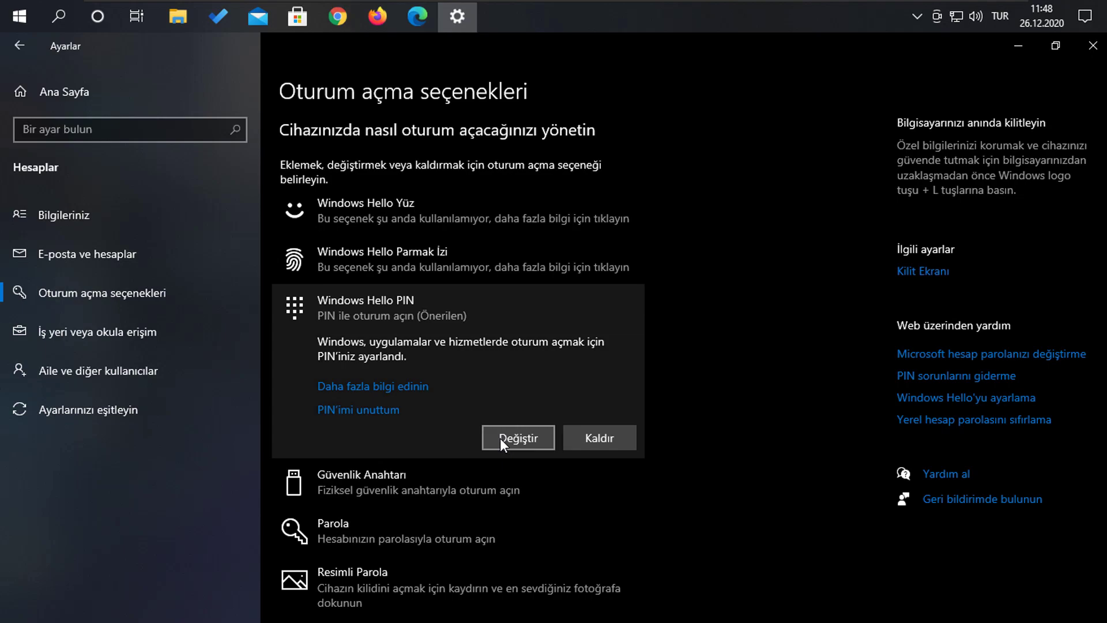
pyautogui.click(500, 438)
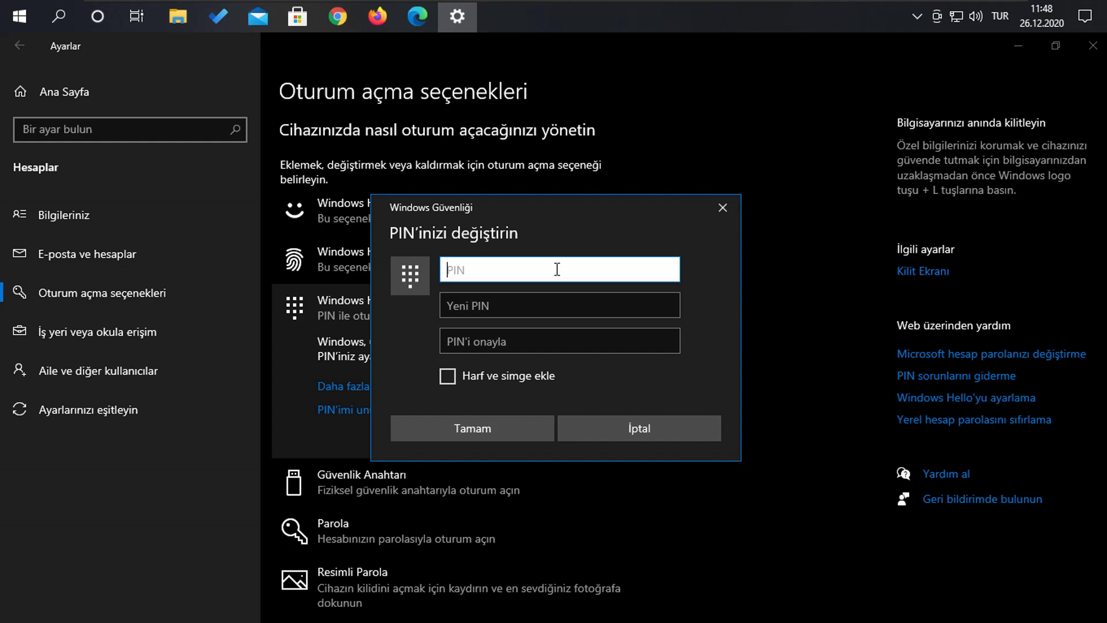
pyautogui.write('1234567')
pyautogui.click(553, 307)
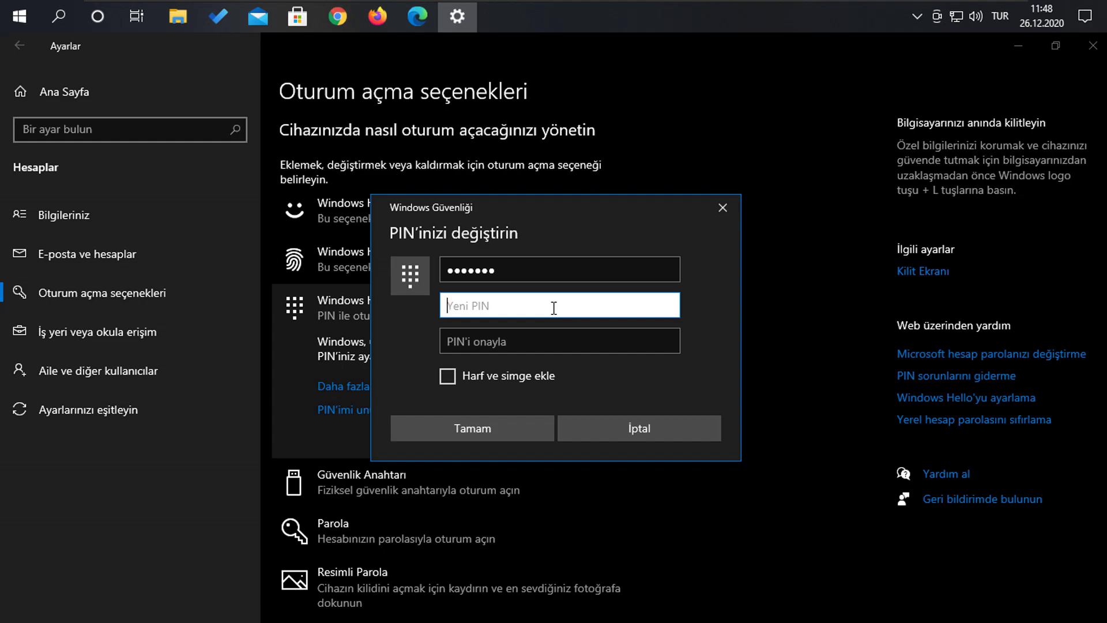
pyautogui.write('1234567')
pyautogui.click(538, 338)
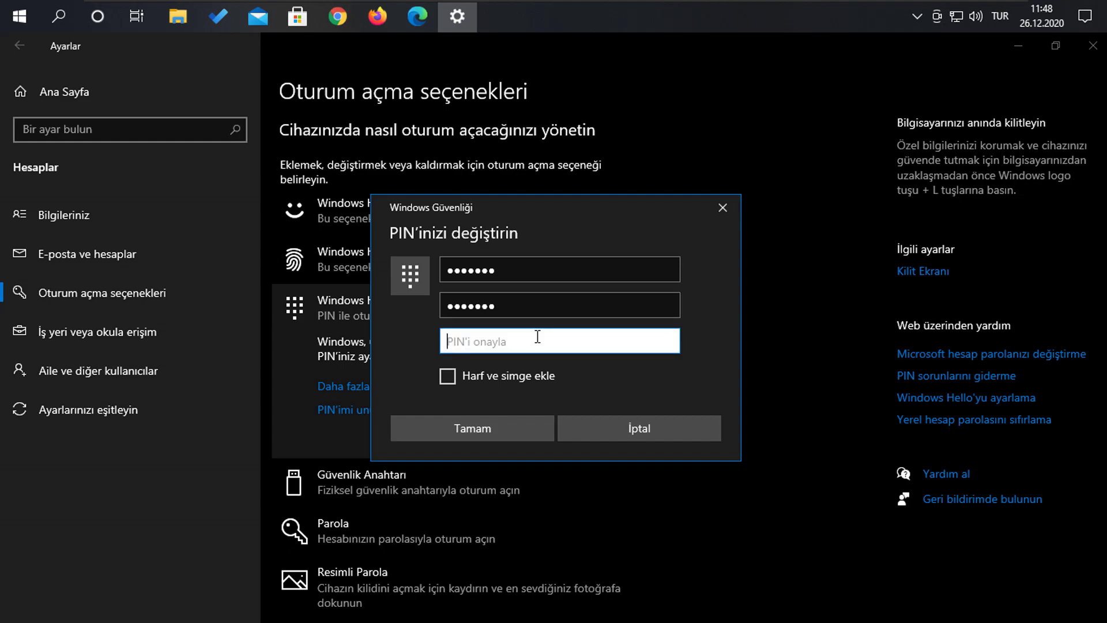
pyautogui.write('1234567')
pyautogui.click(510, 430)
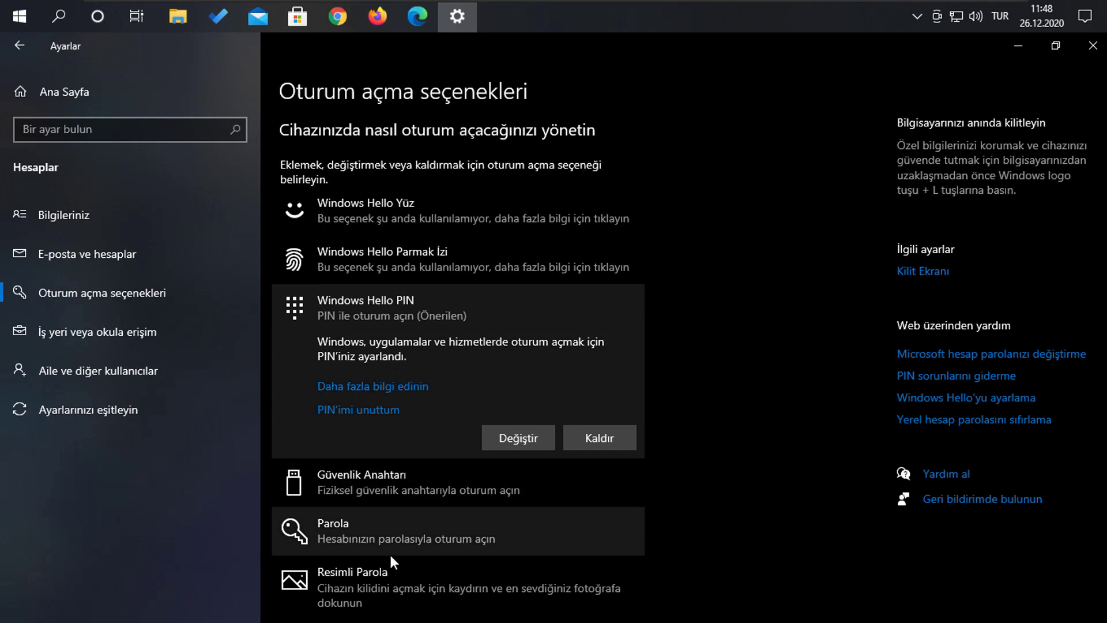
# Expand the Parola sign-in option and choose Değiştir to open the password change form.
pyautogui.scroll(-2, 400, 513)
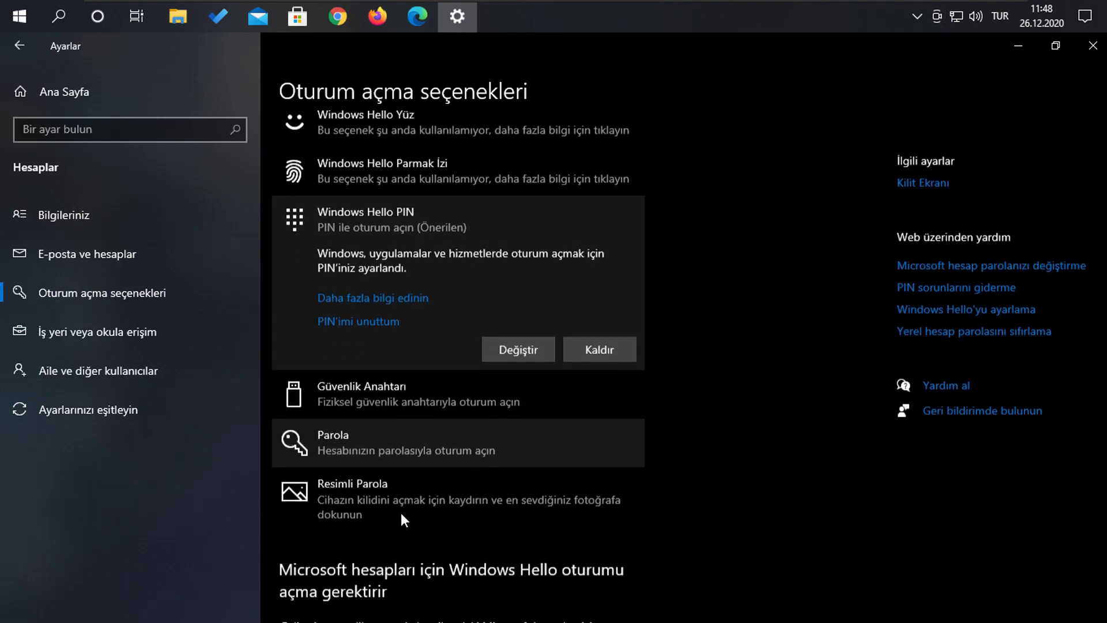
pyautogui.click(404, 438)
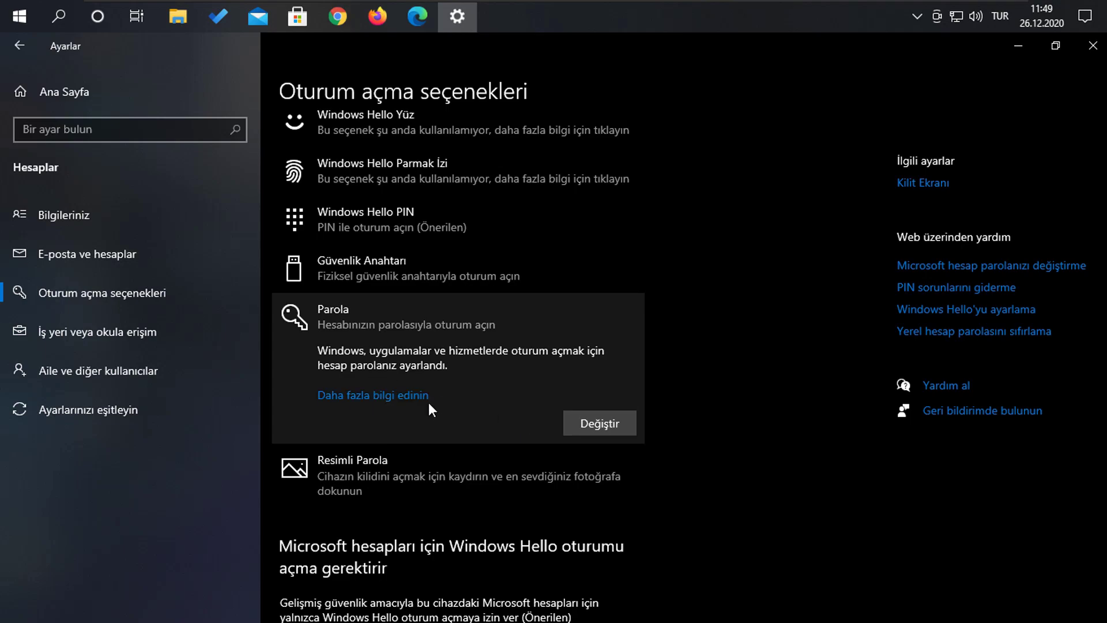
pyautogui.click(603, 423)
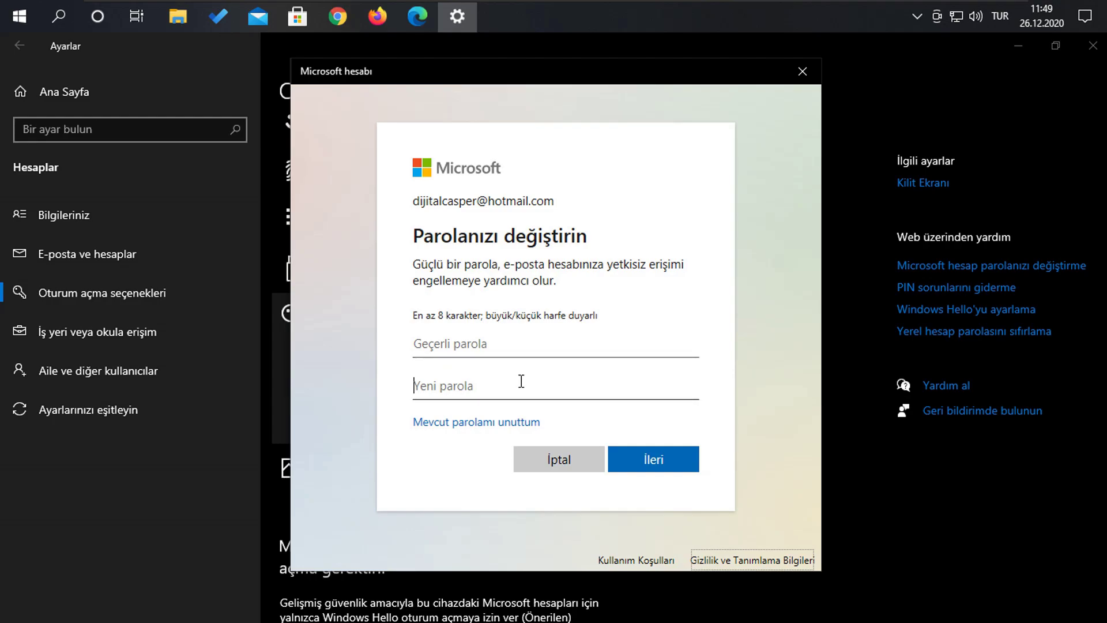
# Enter the current and new account passwords and submit with İleri.
pyautogui.click(519, 344)
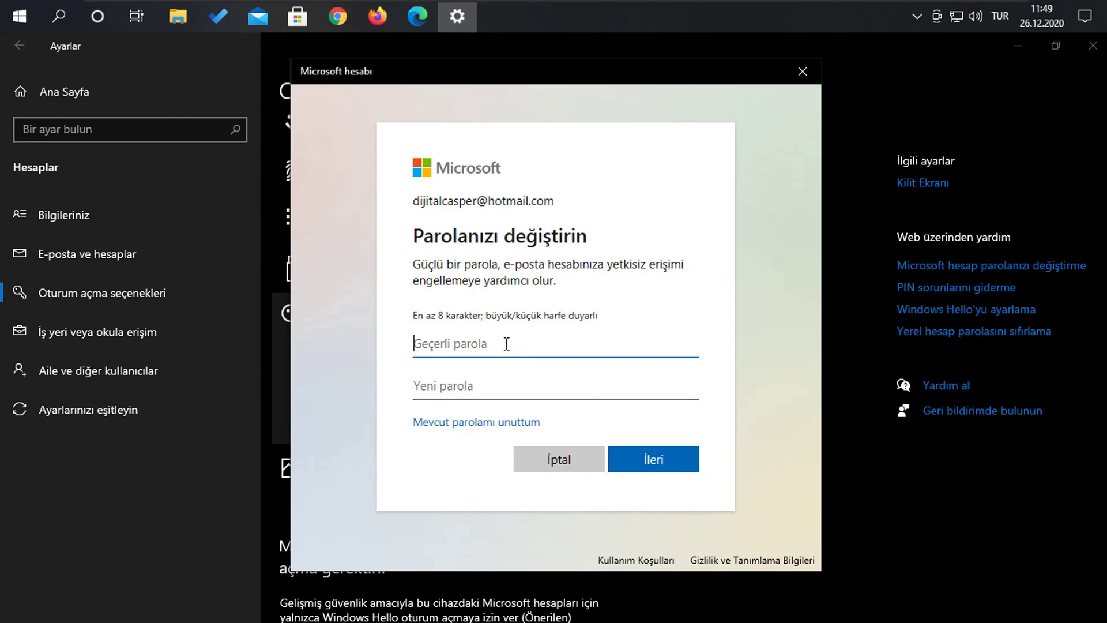
pyautogui.write('•••••••')
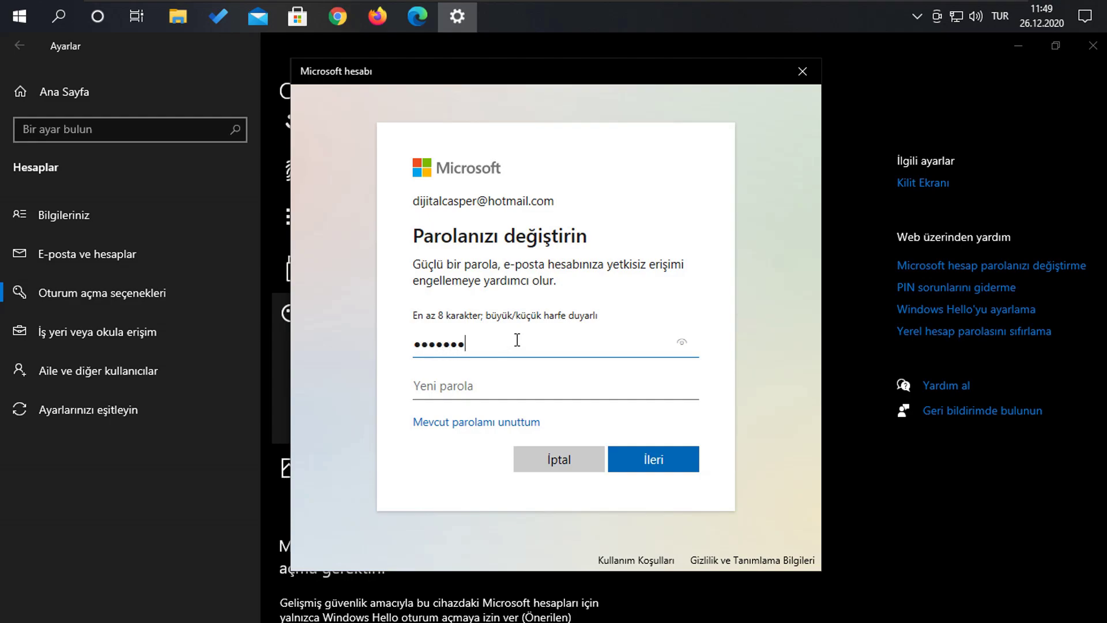
pyautogui.click(477, 390)
pyautogui.write('•••••')
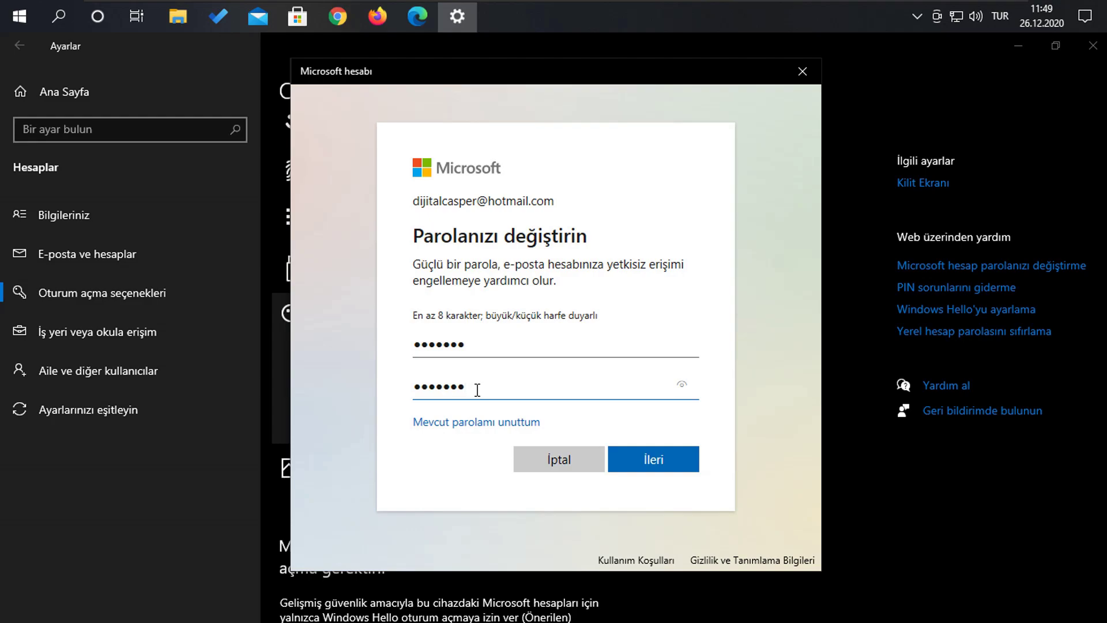
pyautogui.write('1')
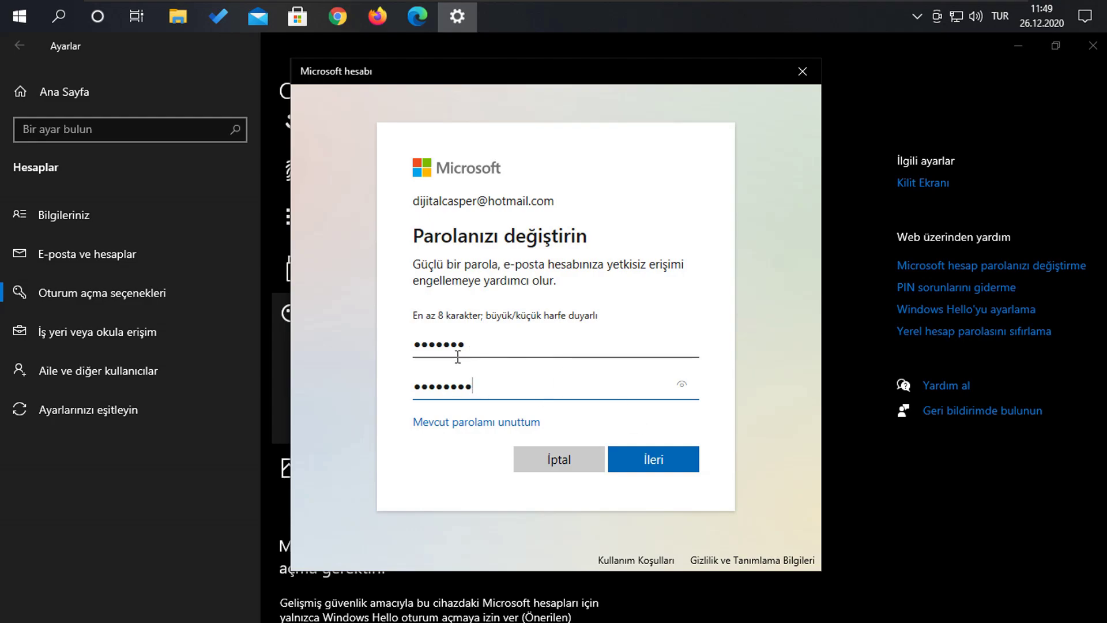
pyautogui.click(681, 468)
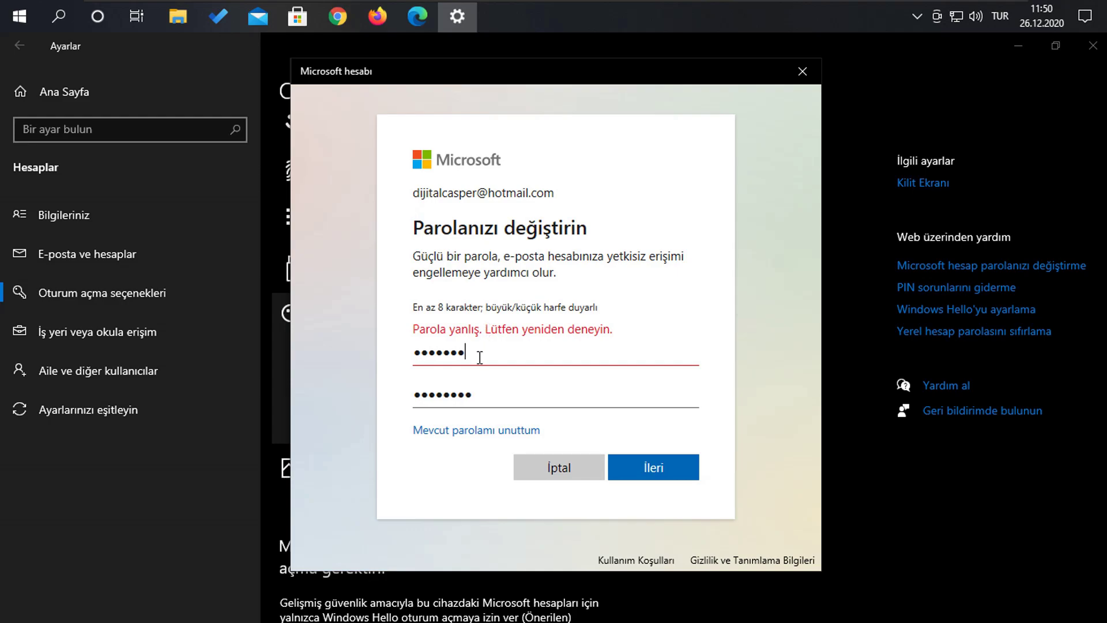
# After the Parola yanlış error, clear both the current and new password fields.
pyautogui.moveTo(479, 353); pyautogui.dragTo(378, 357)
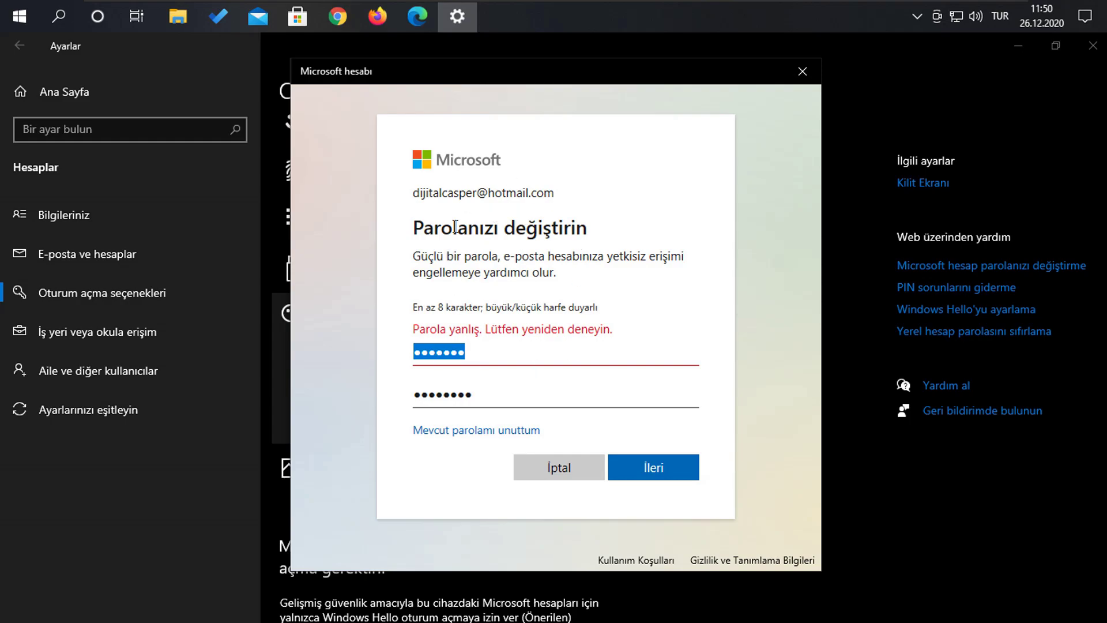
pyautogui.click(505, 393)
pyautogui.press('BackSpace')
pyautogui.press('Tab')
pyautogui.press('BackSpace')
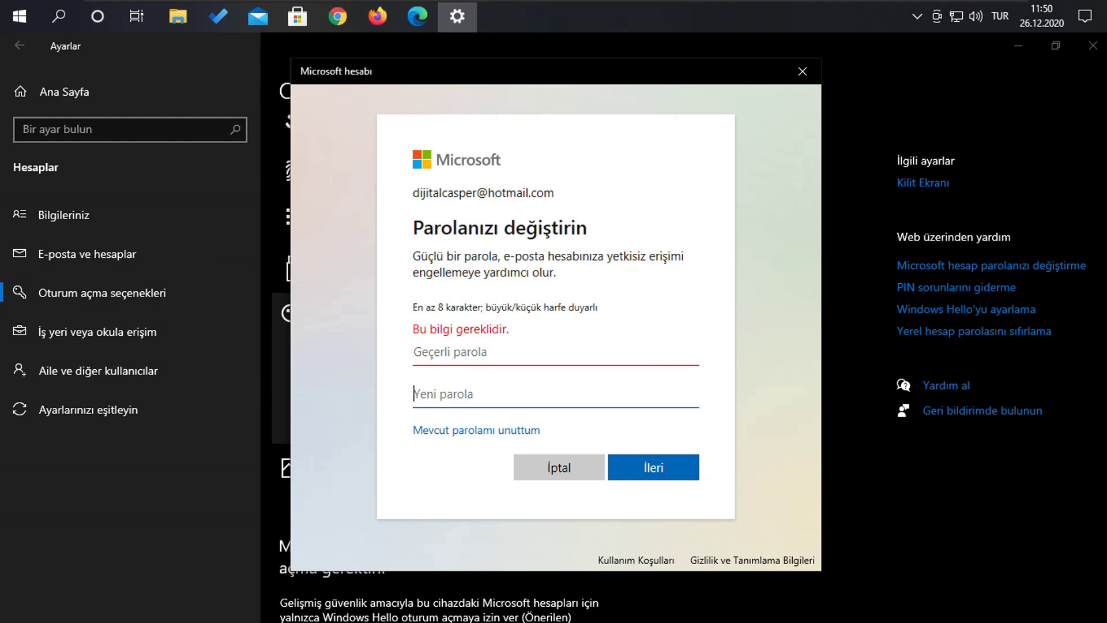
# Choose e-mail code recovery via Mevcut parolamı unuttum, then cancel and close the dialog and Settings.
pyautogui.click(469, 432)
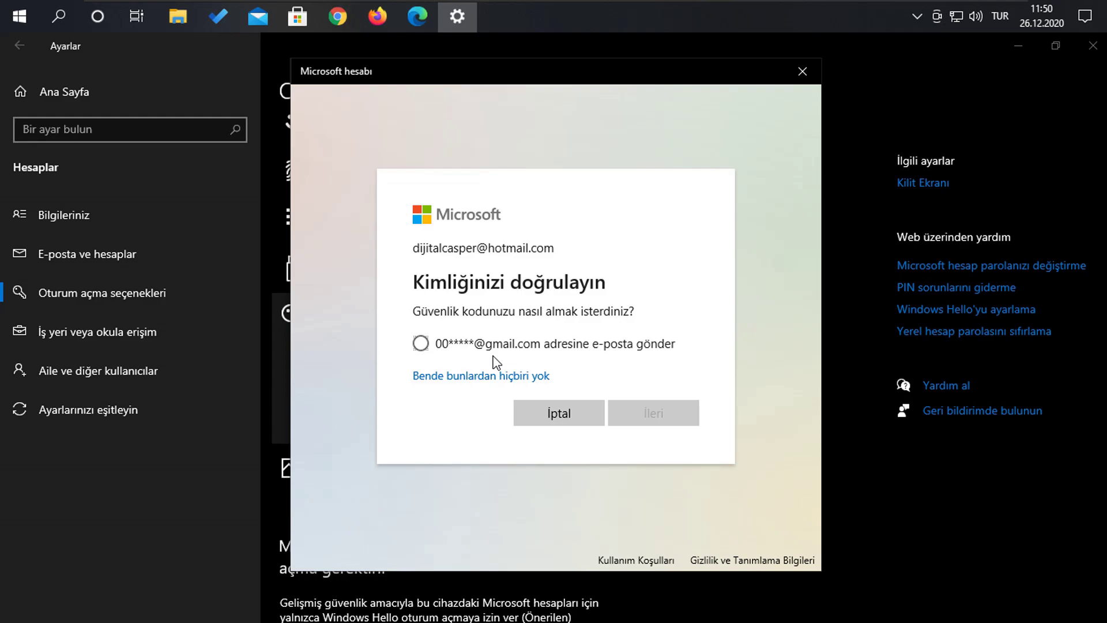
pyautogui.click(421, 344)
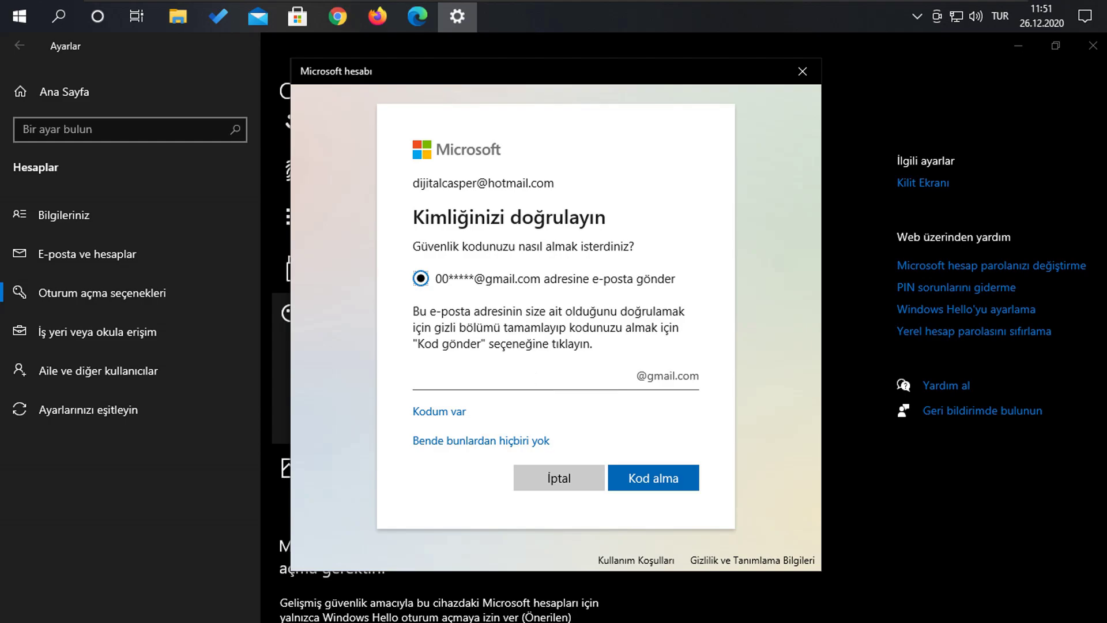
pyautogui.click(570, 489)
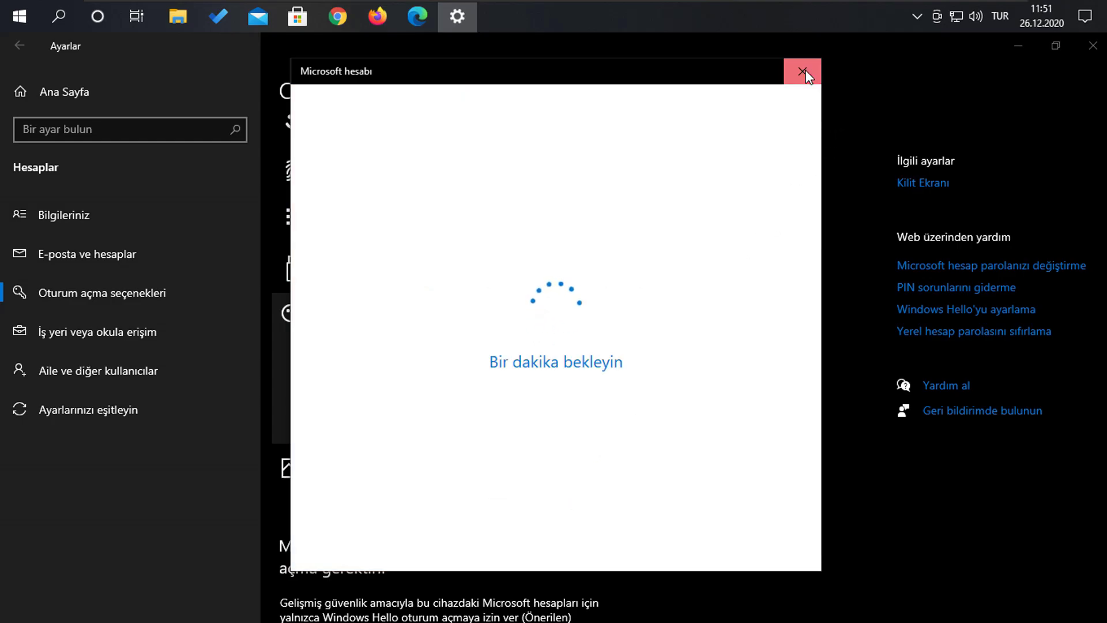
pyautogui.click(805, 75)
pyautogui.click(1092, 45)
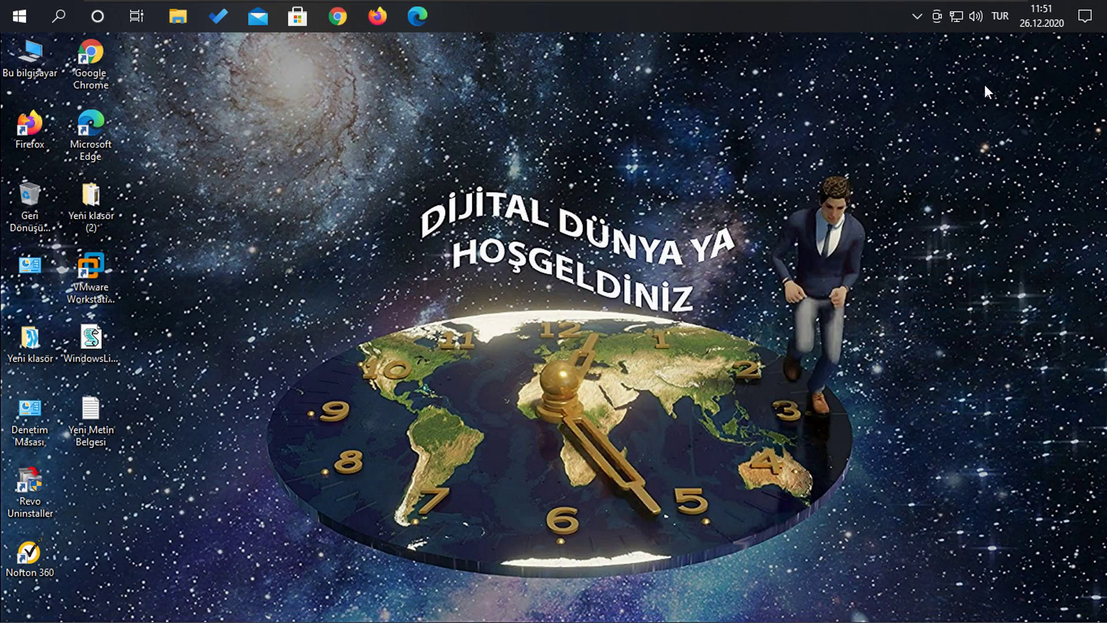
# Shut down the PC from the Start menu's power options.
pyautogui.click(22, 20)
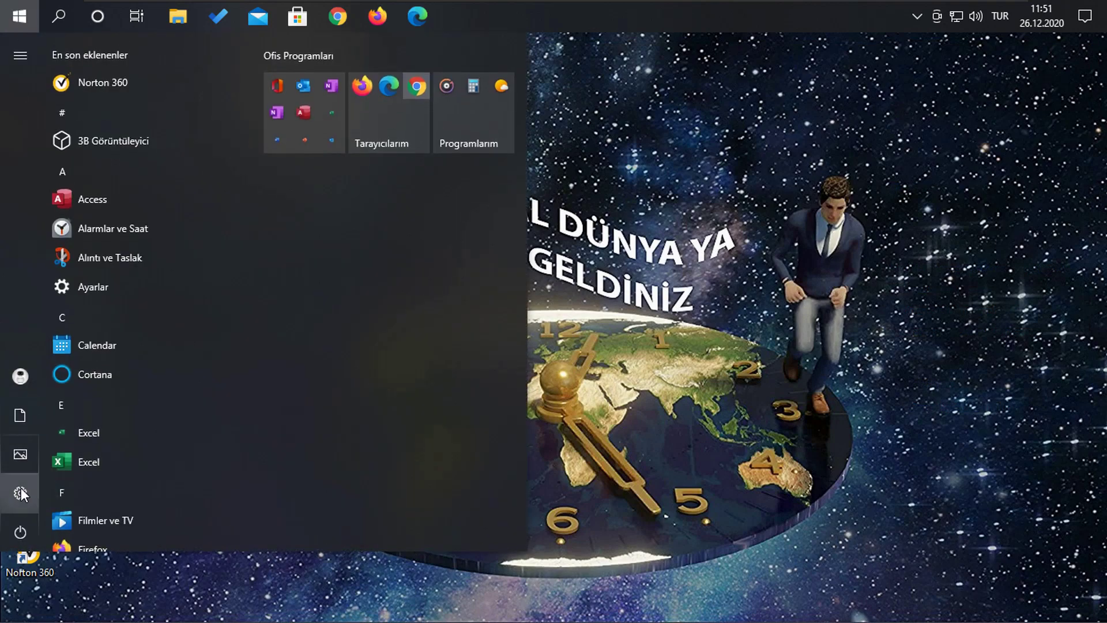
pyautogui.moveTo(17, 502)
pyautogui.click(25, 531)
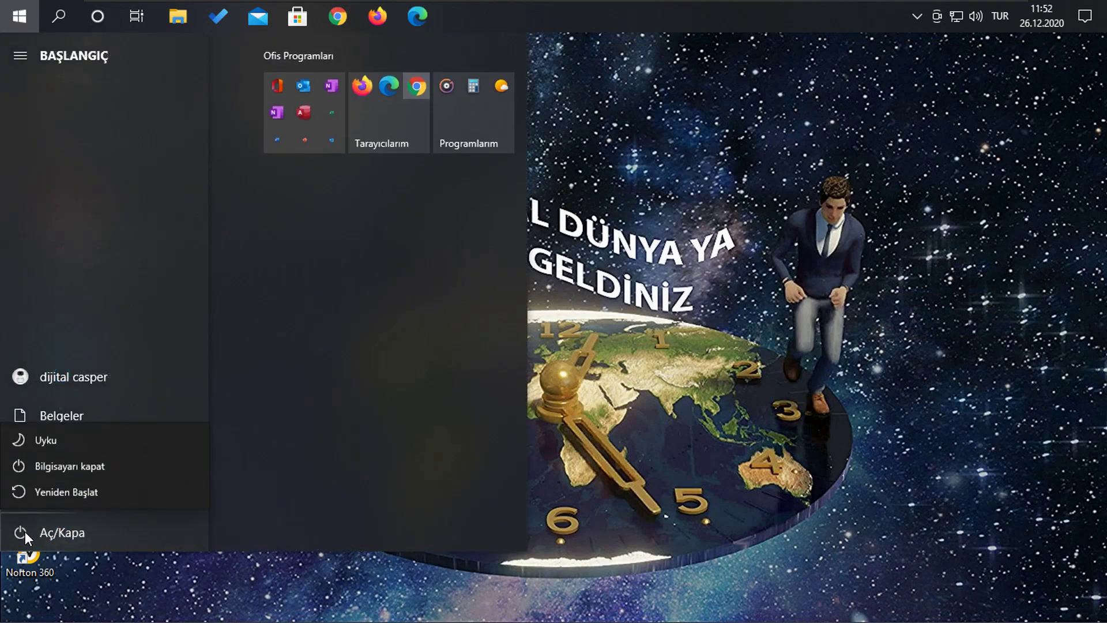
pyautogui.click(46, 465)
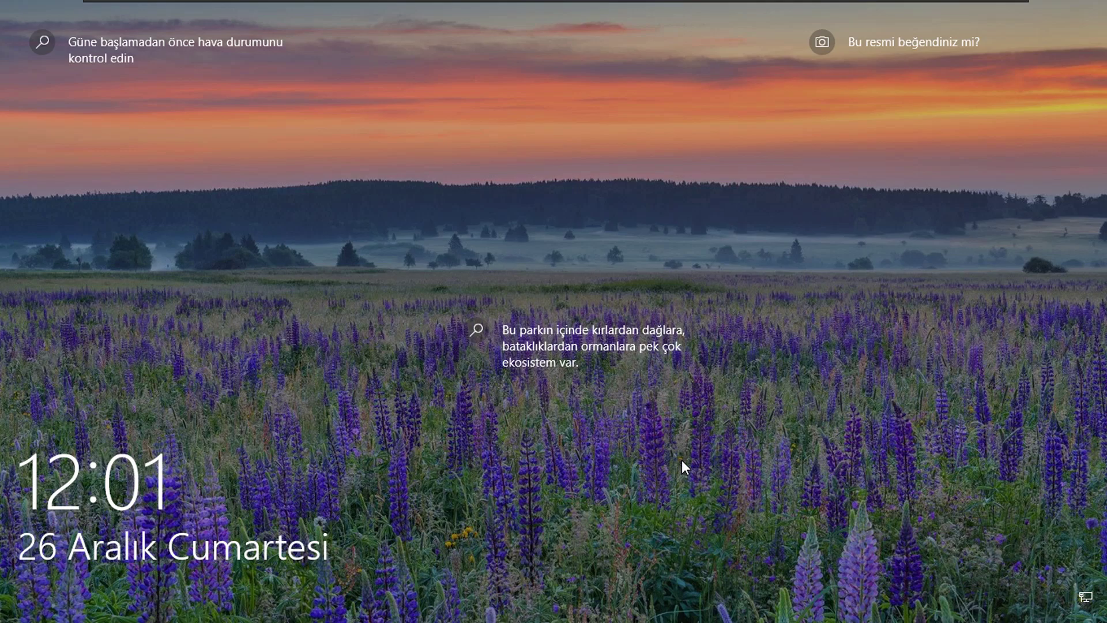
# Dismiss the lock screen and sign in with the account password.
pyautogui.click(682, 460)
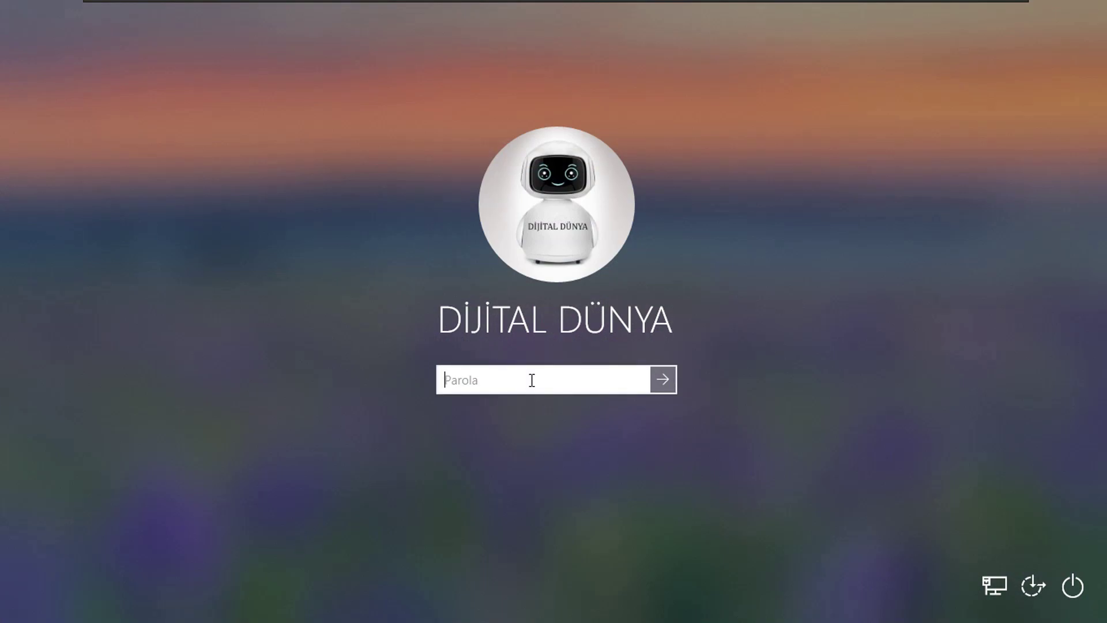
pyautogui.write('•••••••')
pyautogui.press('Return')
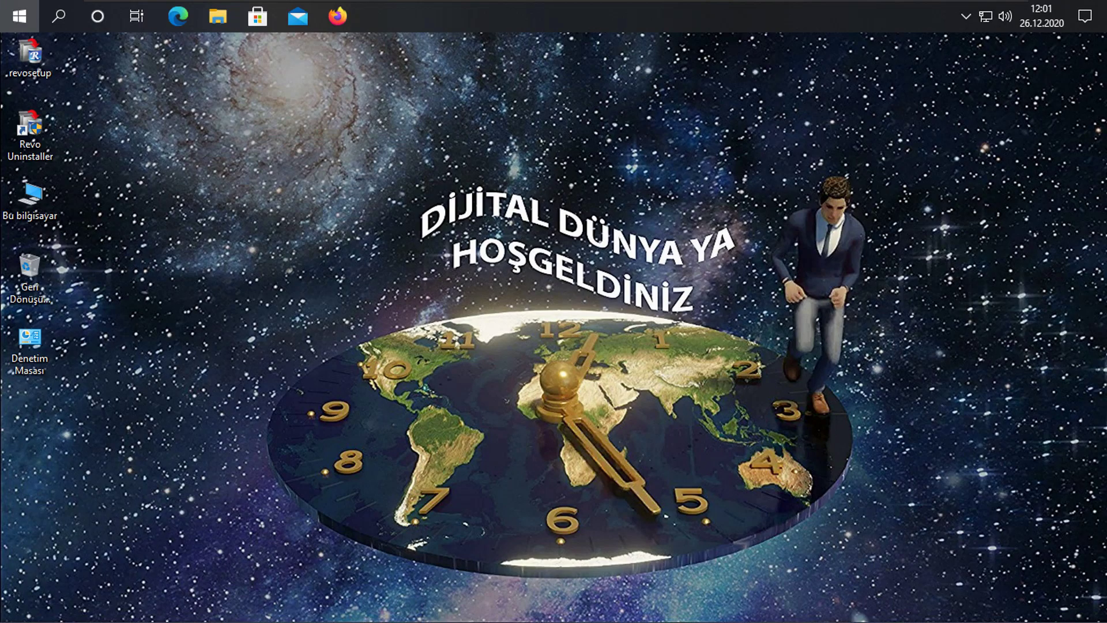
pyautogui.press('super')
pyautogui.click(655, 359)
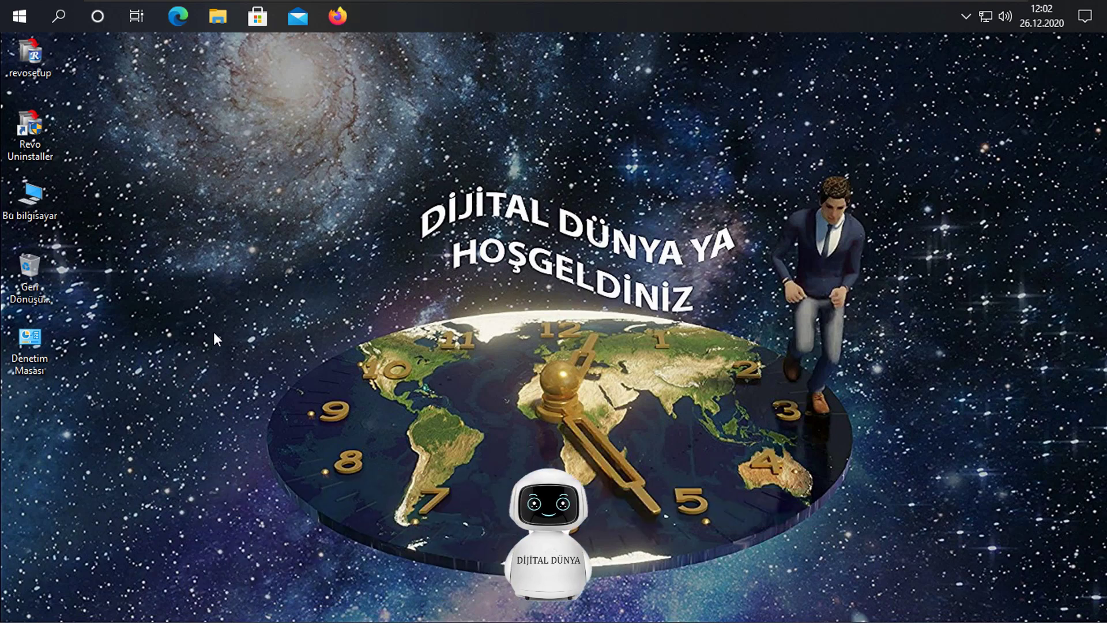
# From the desktop's Kişiselleştir, go to Temalar and open Masaüstü simge ayarları.
pyautogui.rightClick(230, 266)
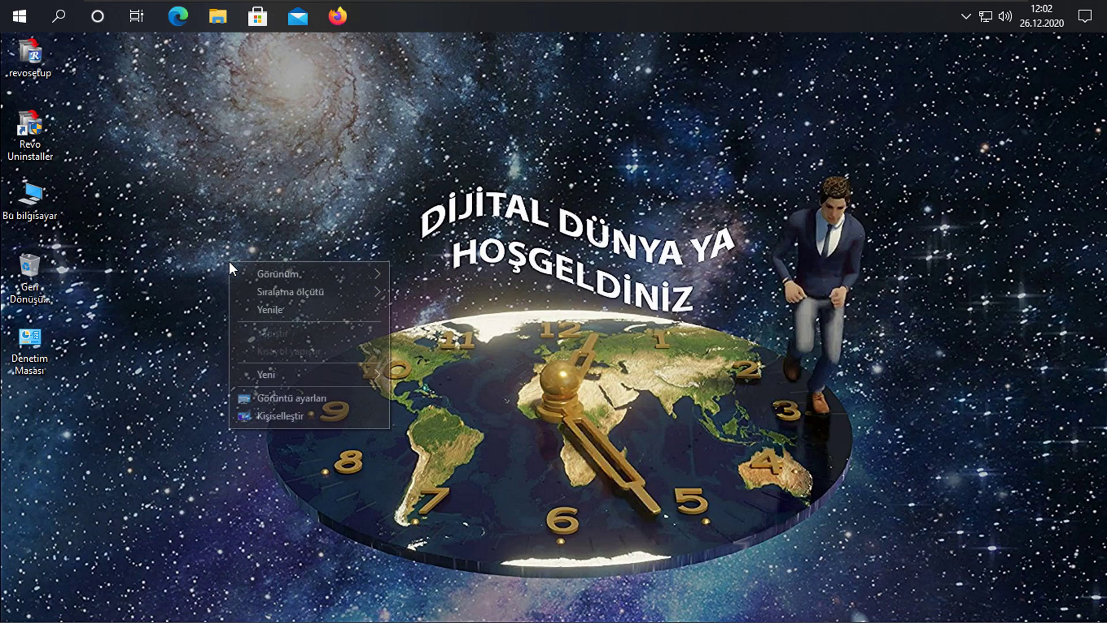
pyautogui.click(336, 418)
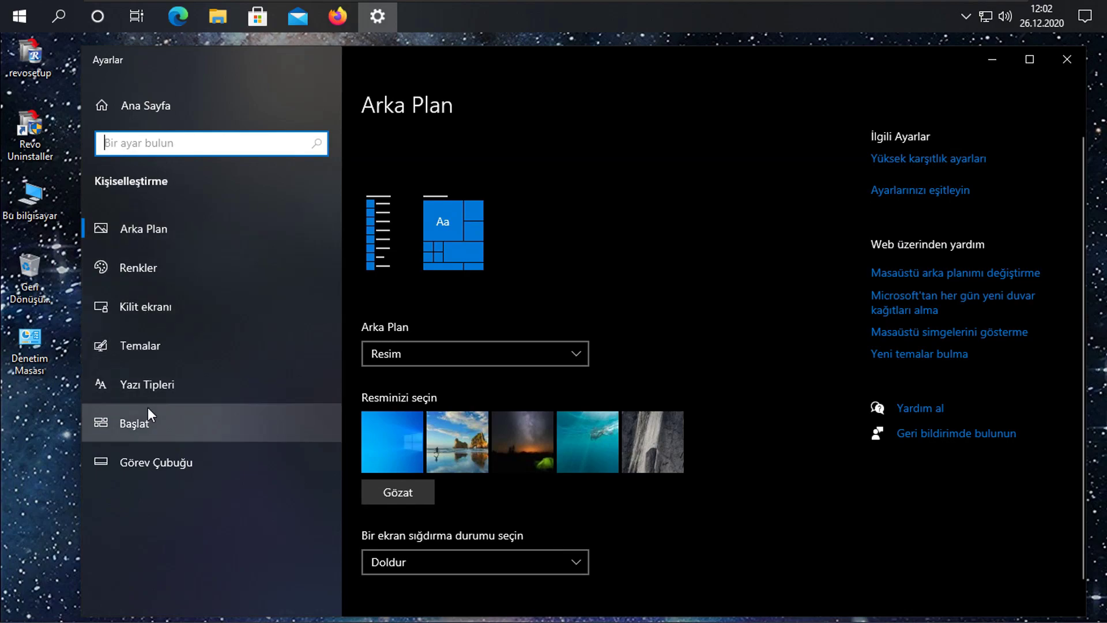
pyautogui.click(151, 351)
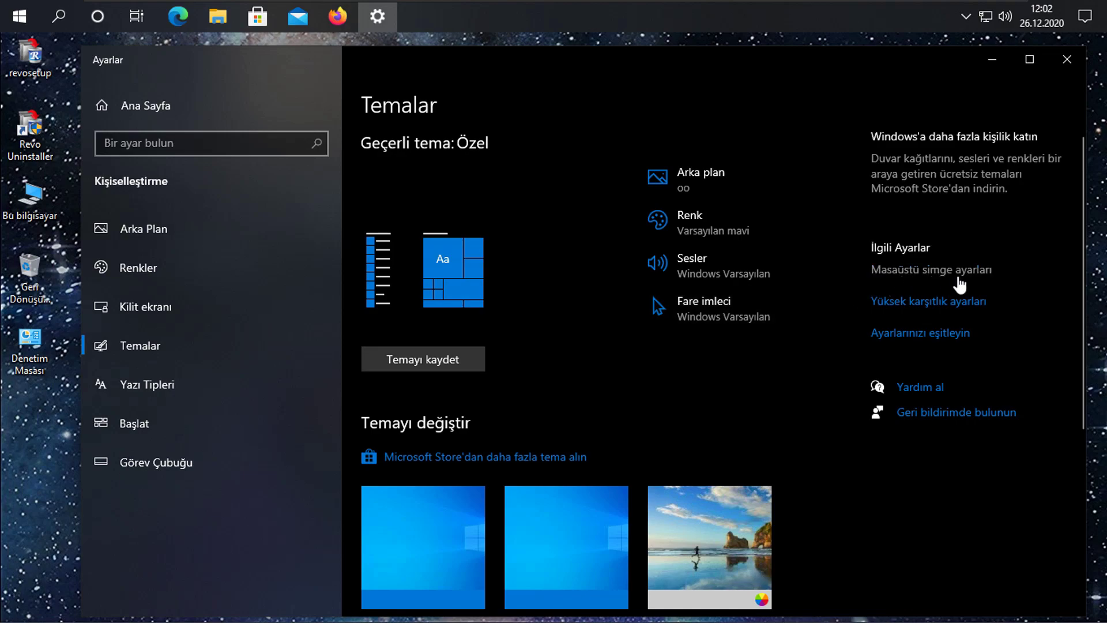
pyautogui.click(987, 271)
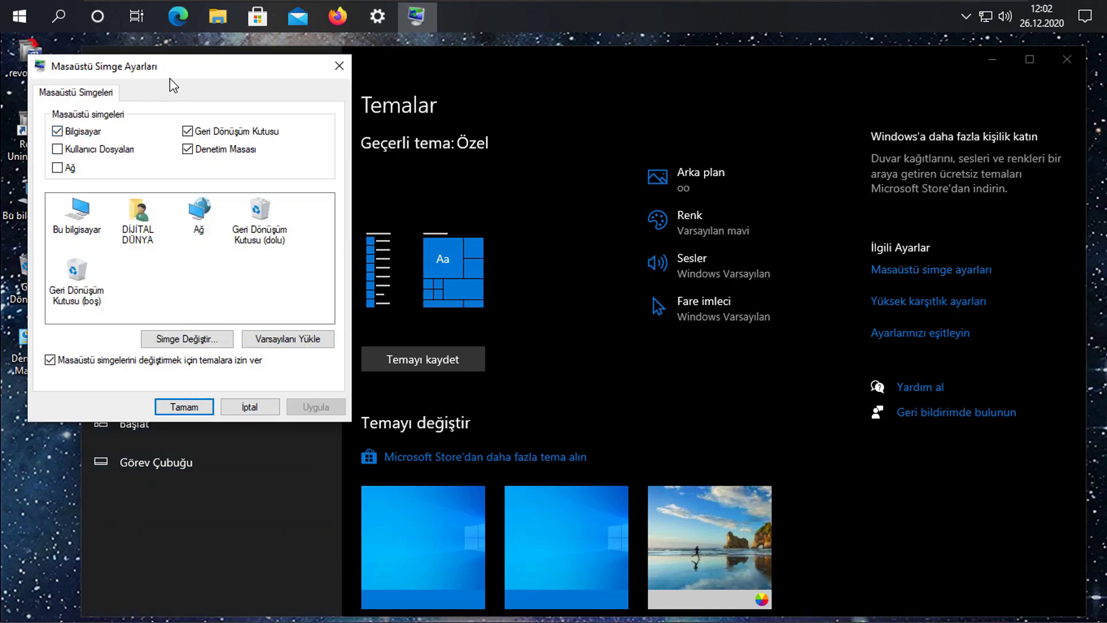
# Untick Bilgisayar, Geri Dönüşüm Kutusu and Denetim Masası desktop icons and apply.
pyautogui.moveTo(173, 74); pyautogui.dragTo(234, 73)
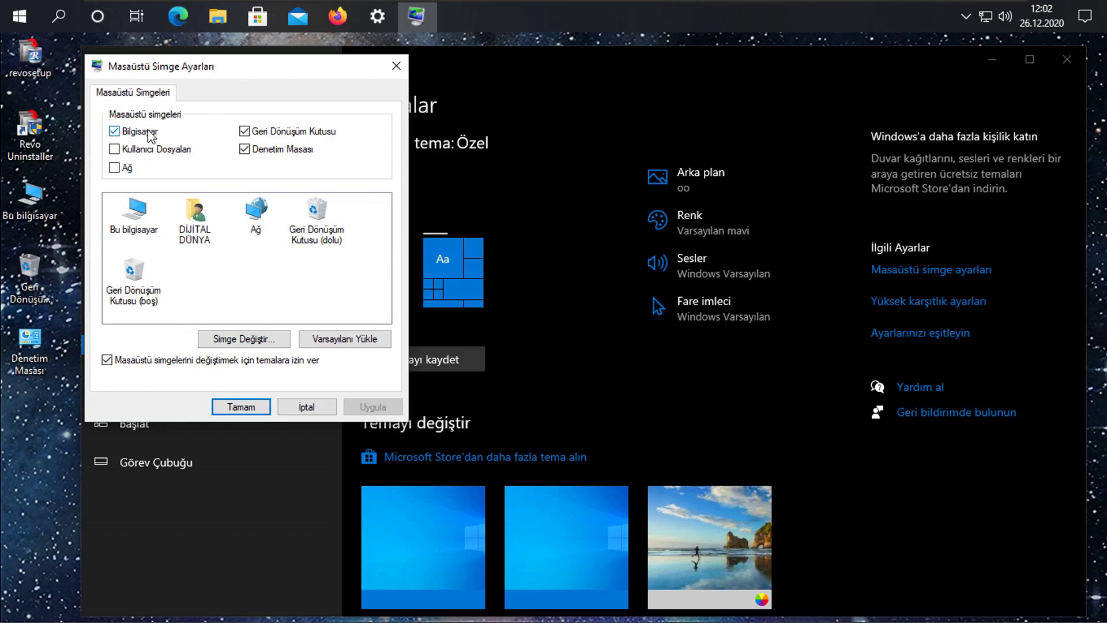
pyautogui.click(245, 149)
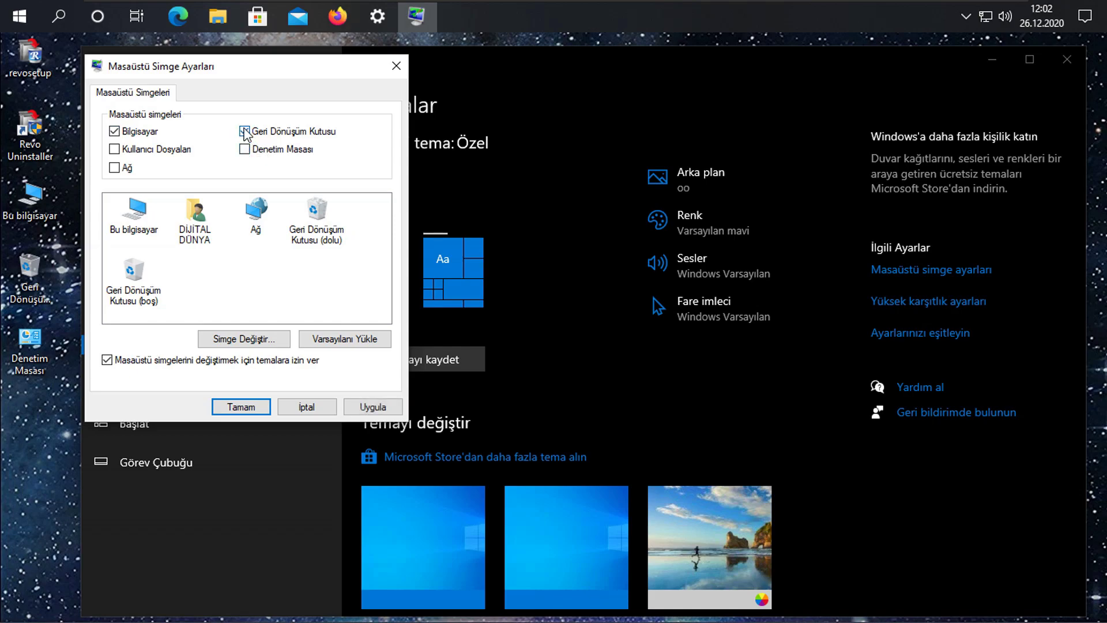
pyautogui.click(244, 131)
pyautogui.click(123, 131)
pyautogui.click(373, 407)
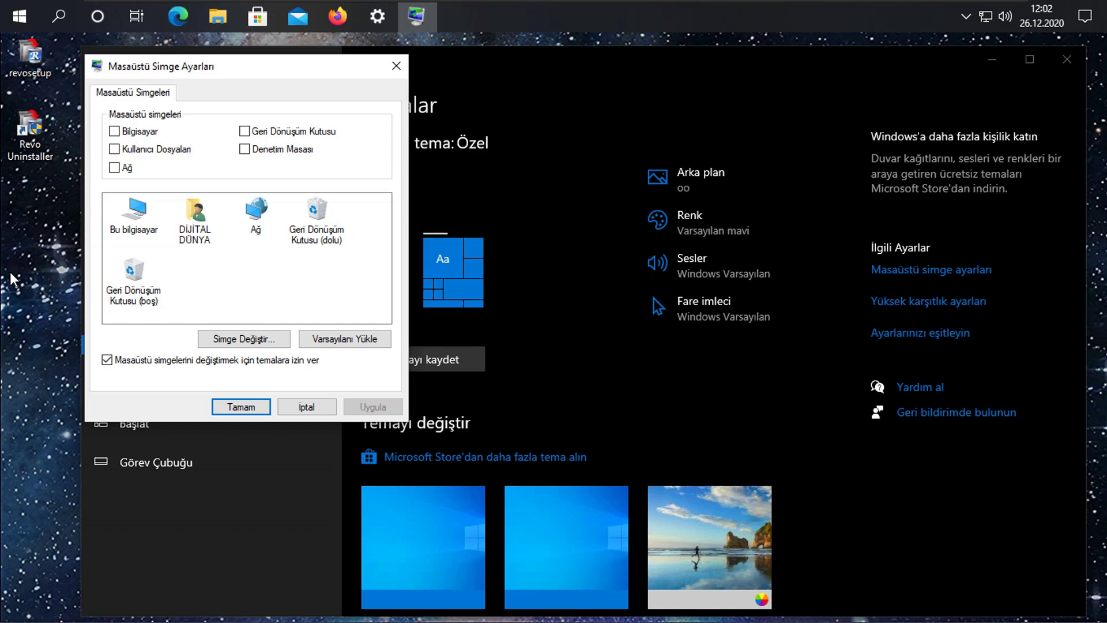
# Re-enable the Bilgisayar and Geri Dönüşüm Kutusu icons, apply, and close with Tamam.
pyautogui.click(114, 132)
pyautogui.click(244, 131)
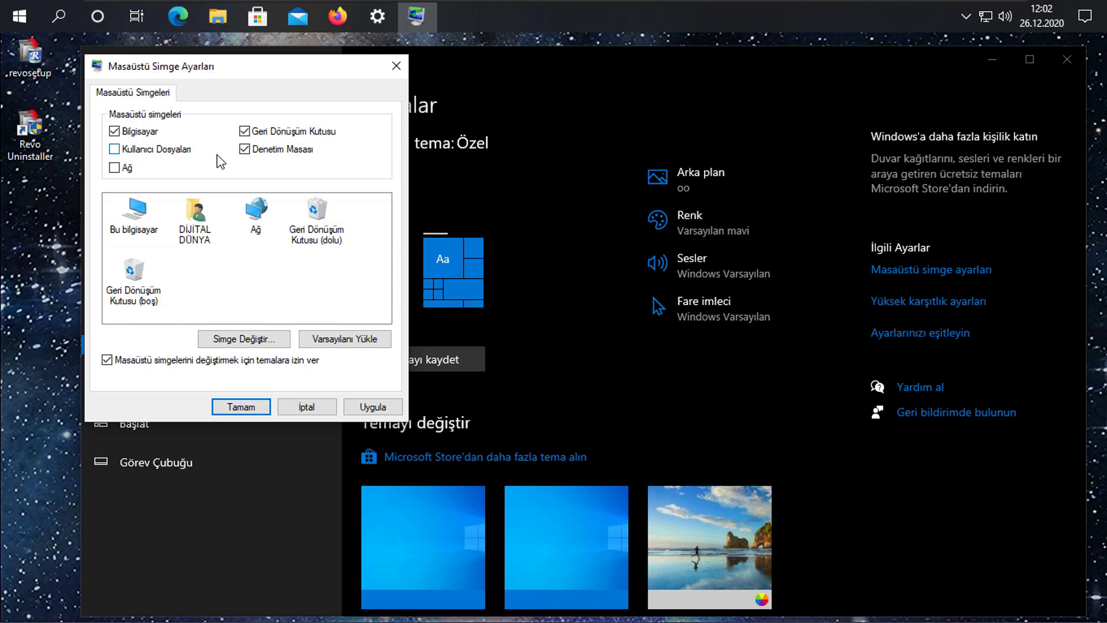
pyautogui.click(372, 407)
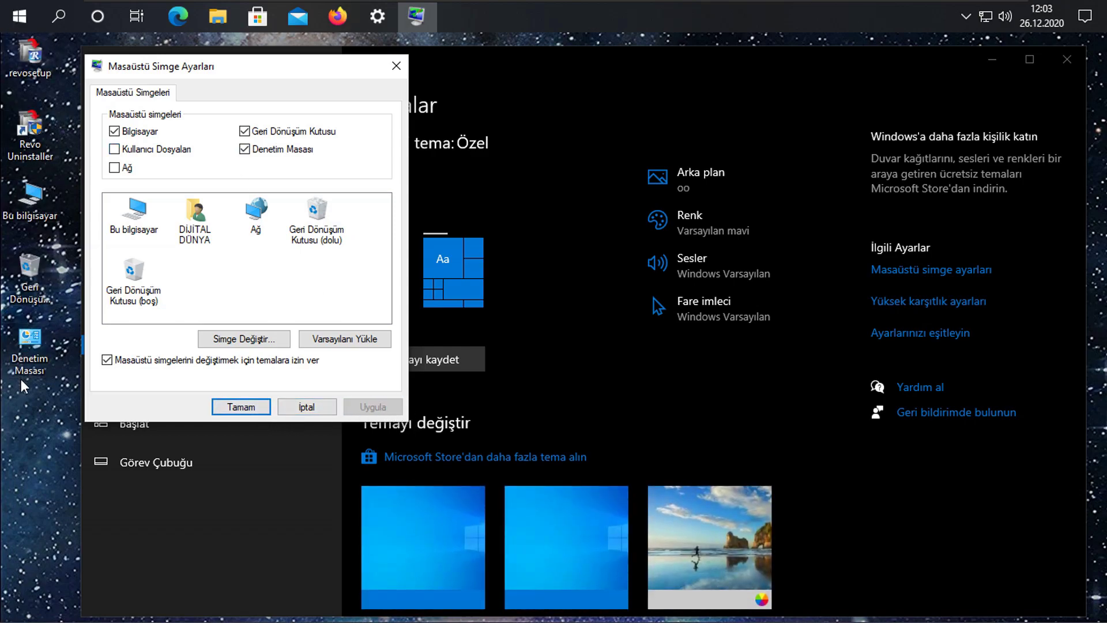
pyautogui.click(236, 410)
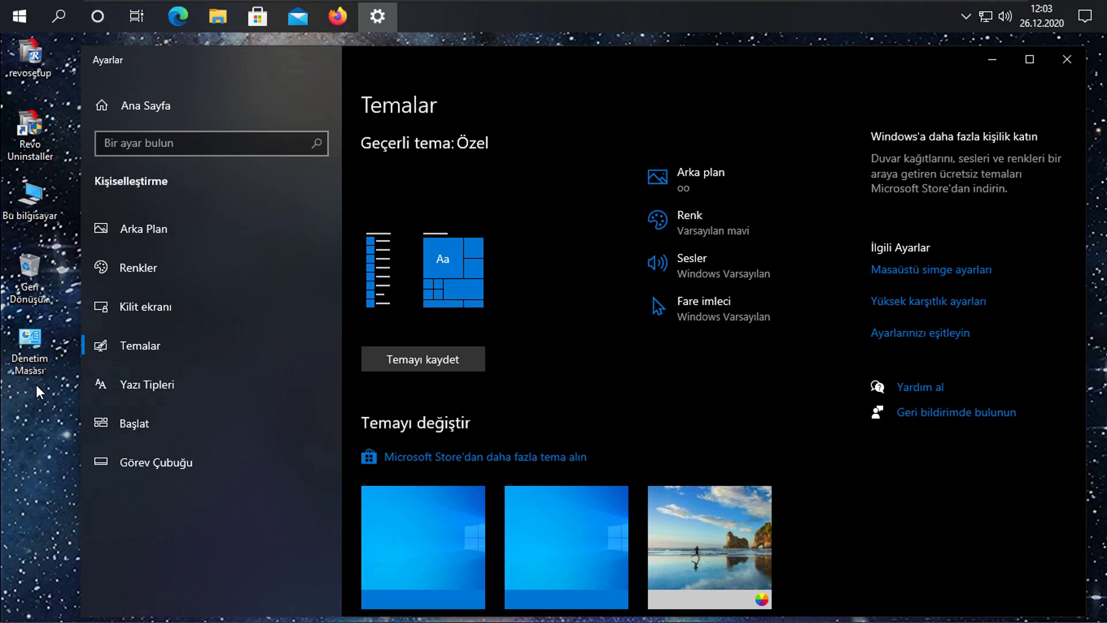
# Open Denetim Masası from the desktop and switch its view to Küçük simgeler, Büyük simgeler, then Kategori.
pyautogui.click(1060, 68)
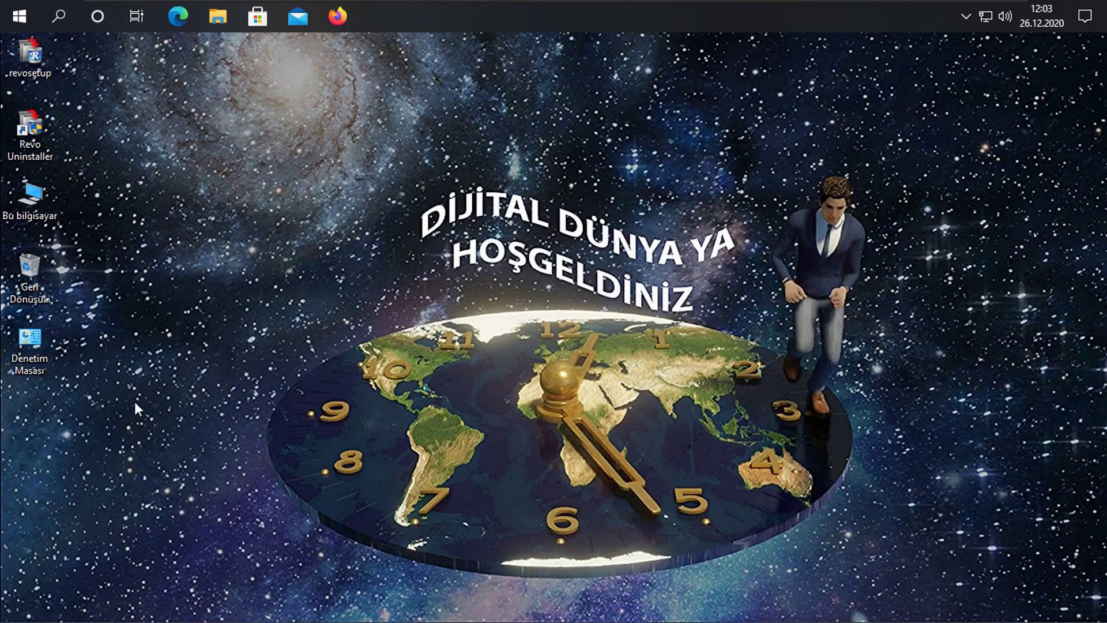
pyautogui.doubleClick(45, 340)
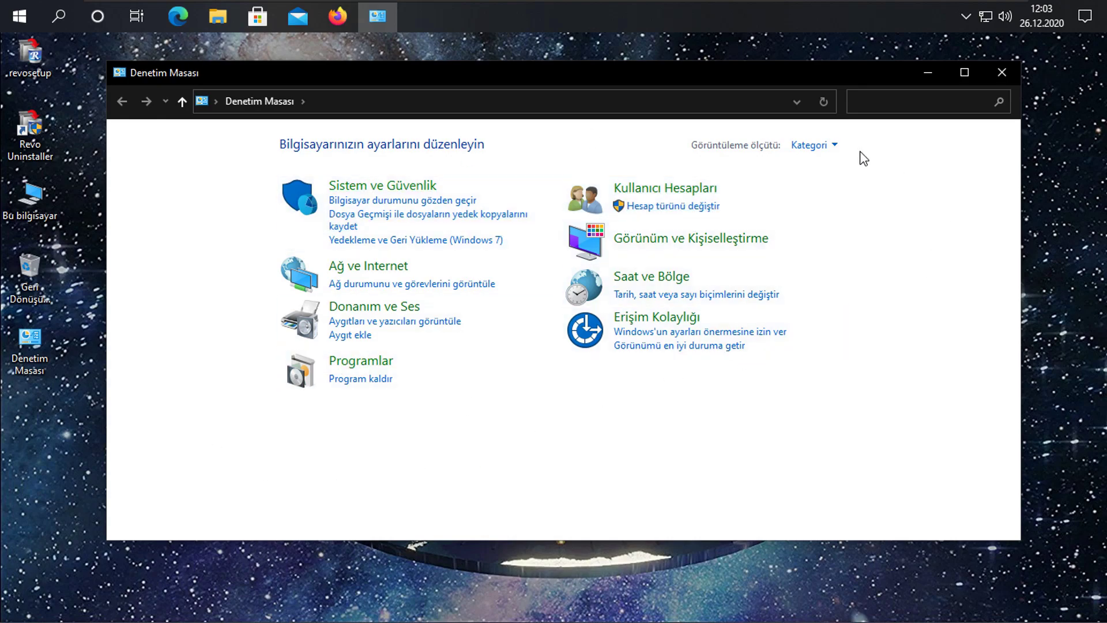
pyautogui.click(831, 145)
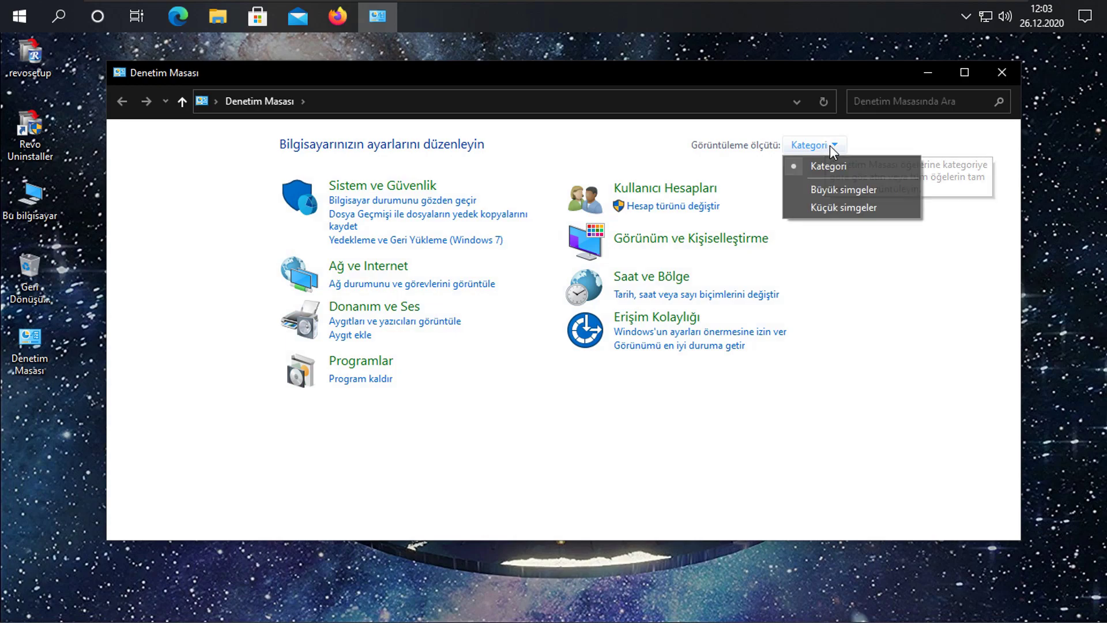
pyautogui.click(836, 207)
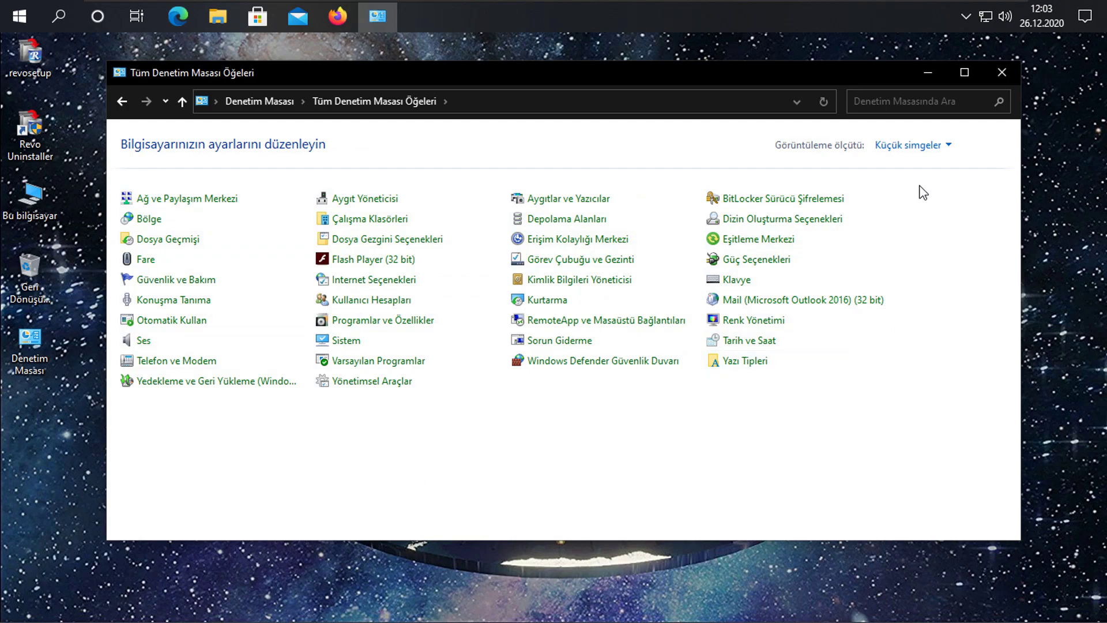
pyautogui.click(944, 145)
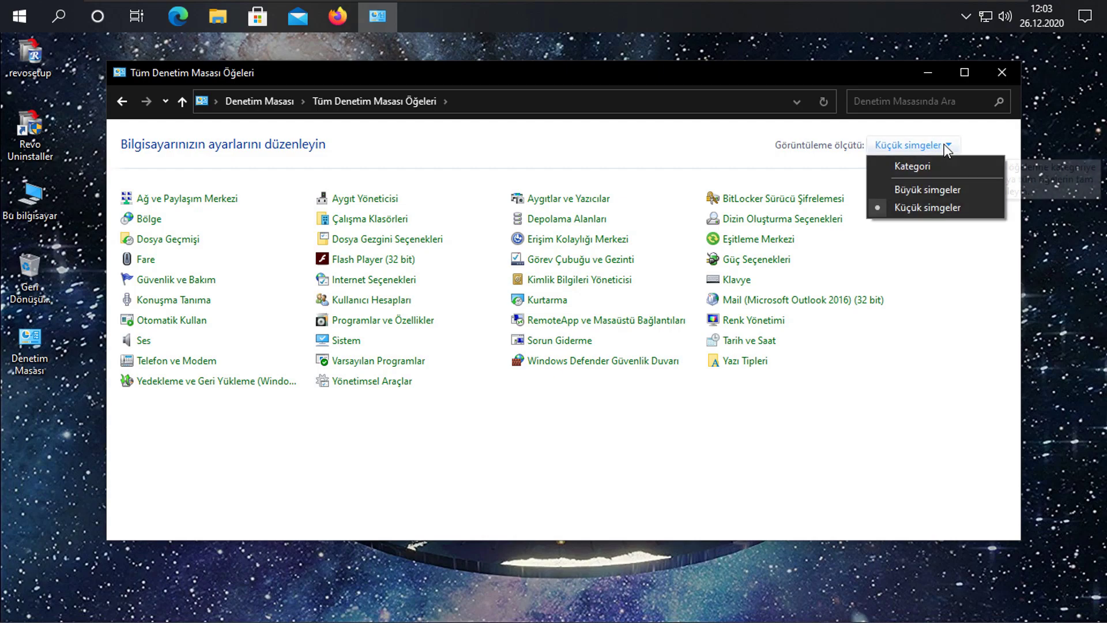
pyautogui.click(941, 190)
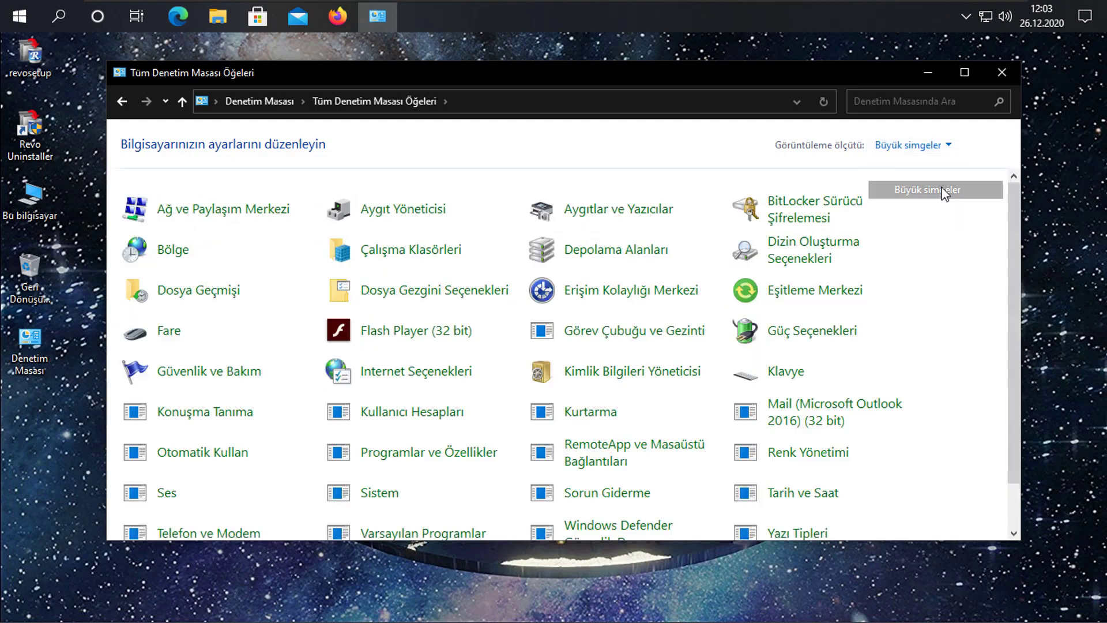
pyautogui.click(942, 145)
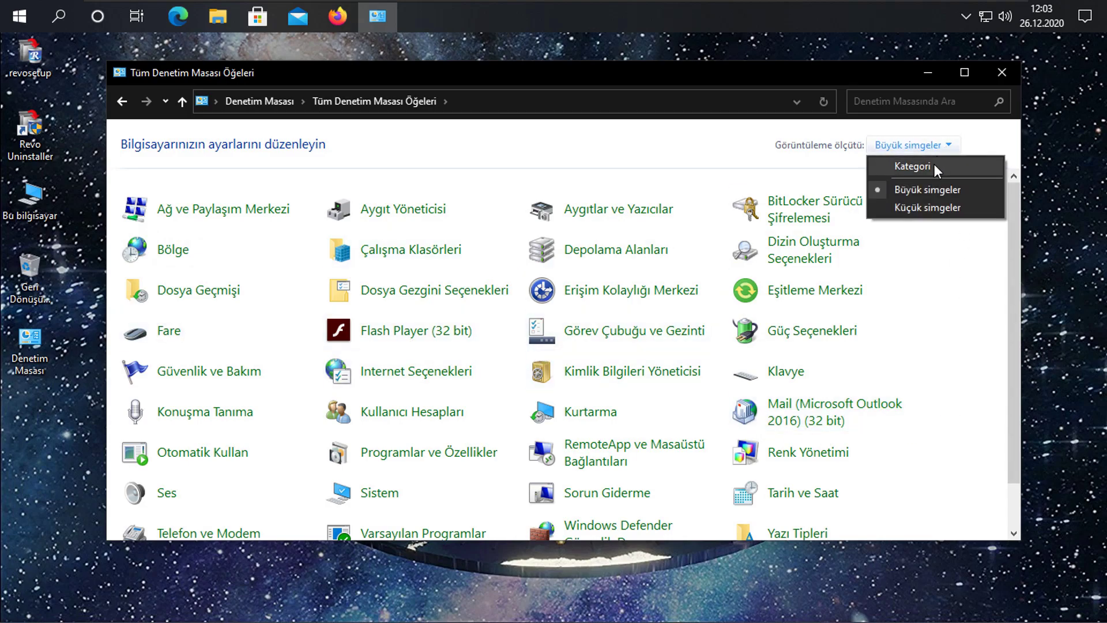
pyautogui.click(934, 167)
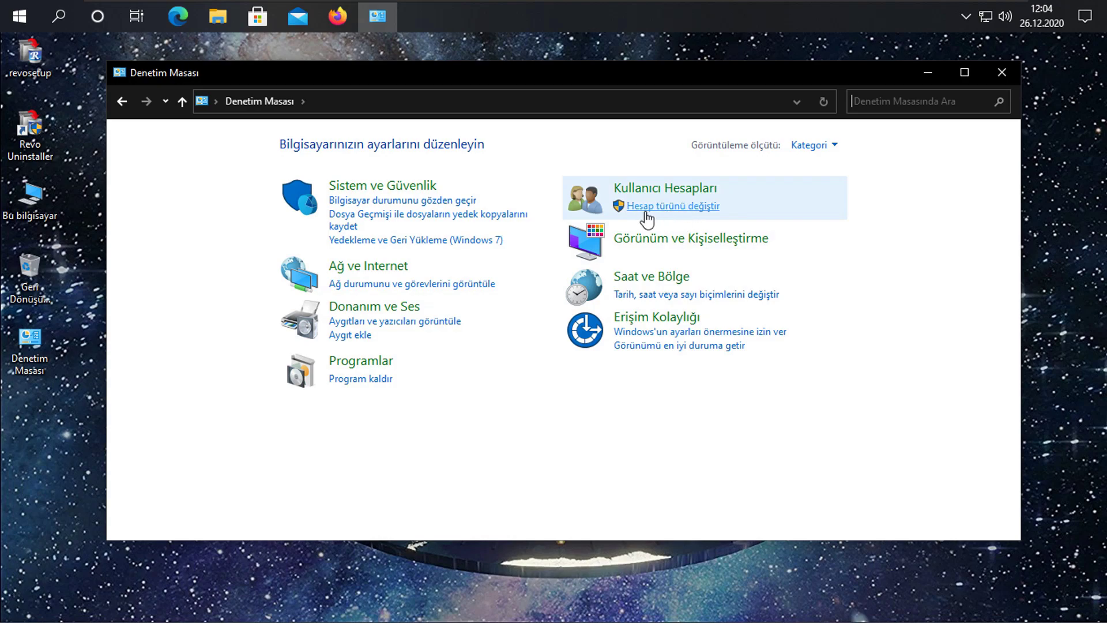
# Go to Kullanıcı Hesapları > Hesap türünü değiştir and select the local administrator account.
pyautogui.click(702, 193)
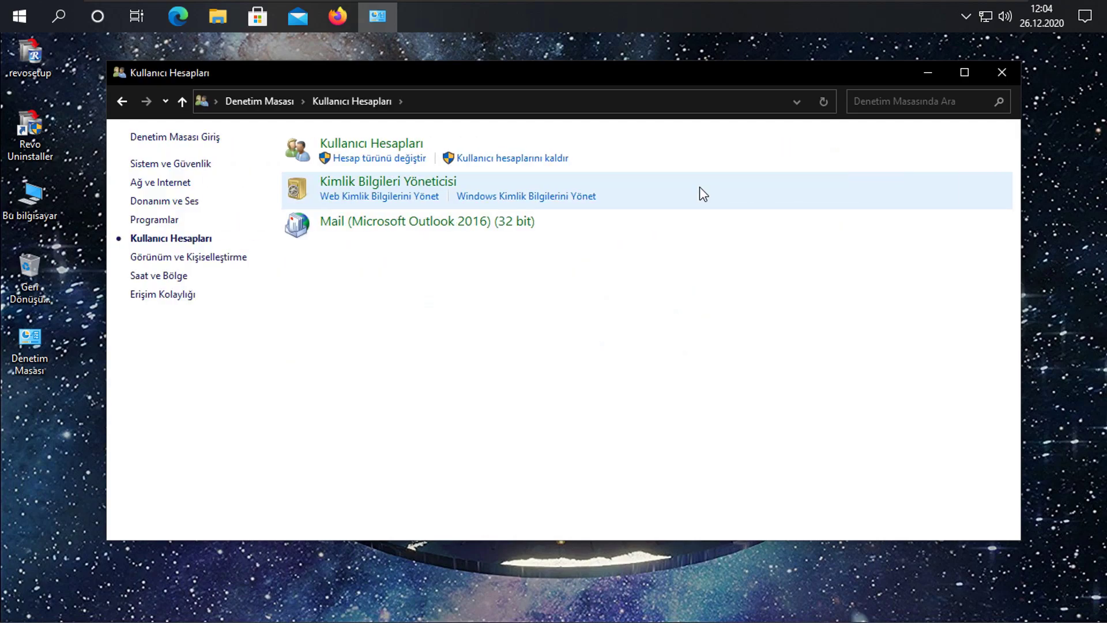
pyautogui.click(397, 159)
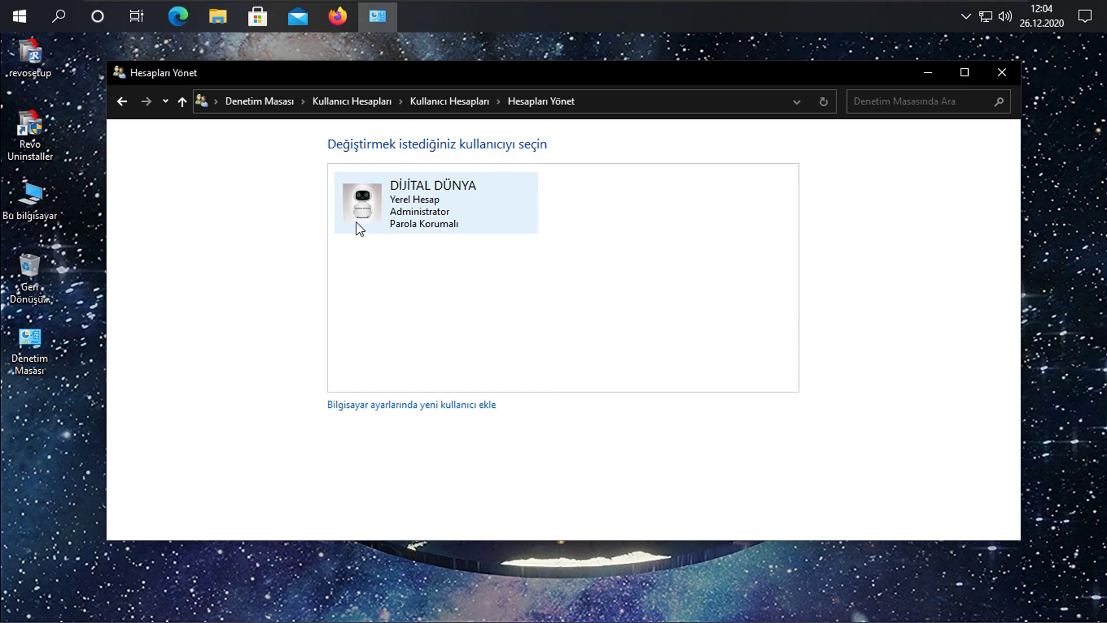
pyautogui.click(408, 203)
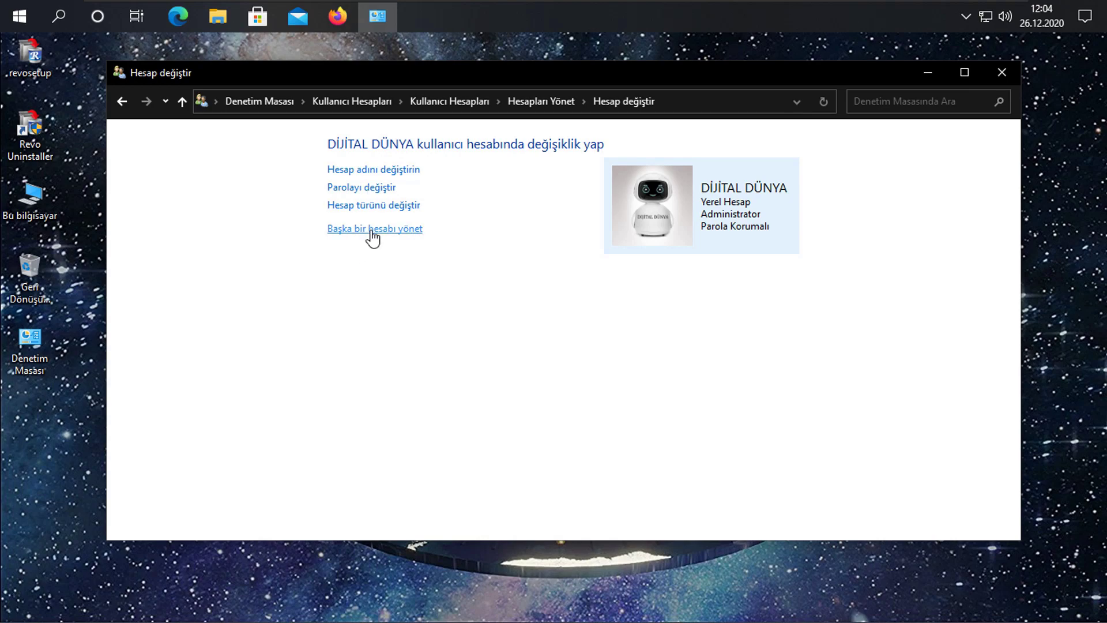
pyautogui.click(415, 170)
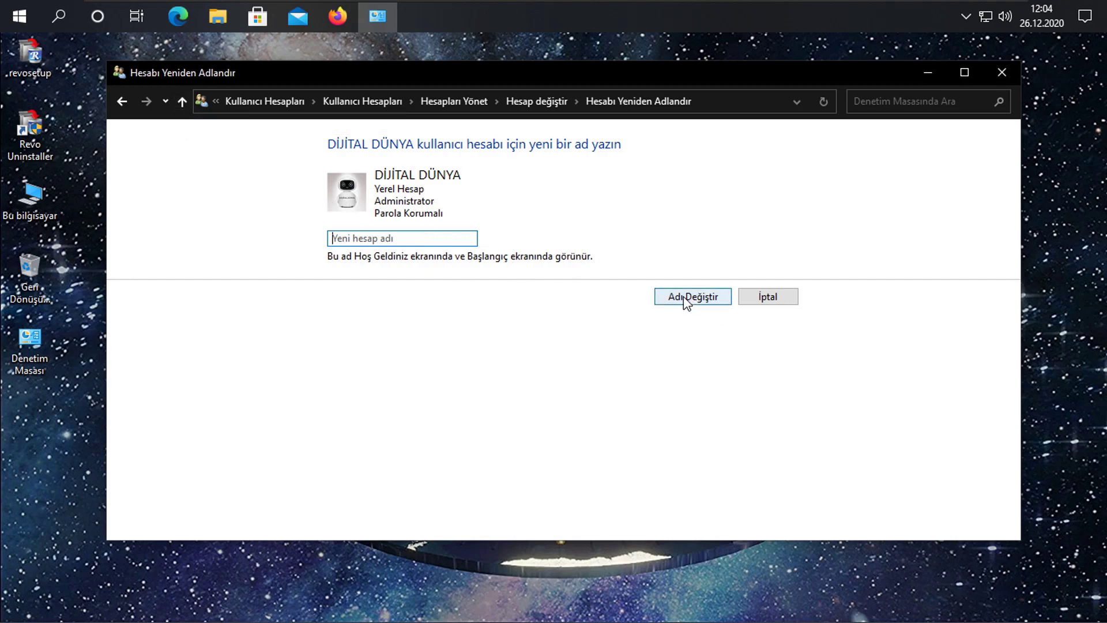
pyautogui.click(182, 104)
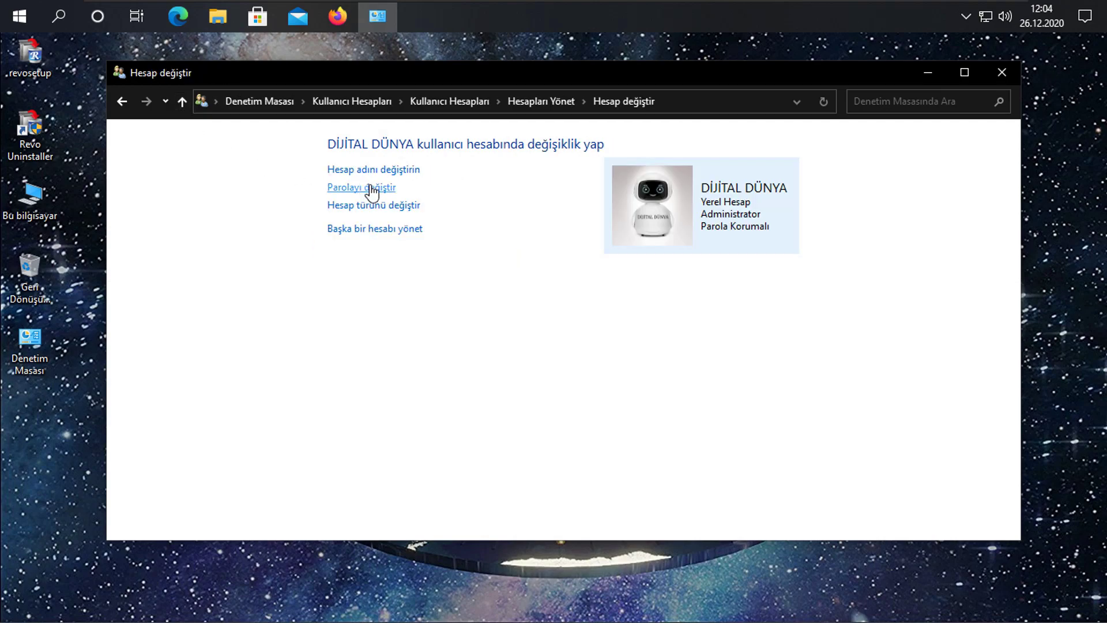
# Change the local account's password by entering the current password and the new one twice, with no hint.
pyautogui.click(389, 190)
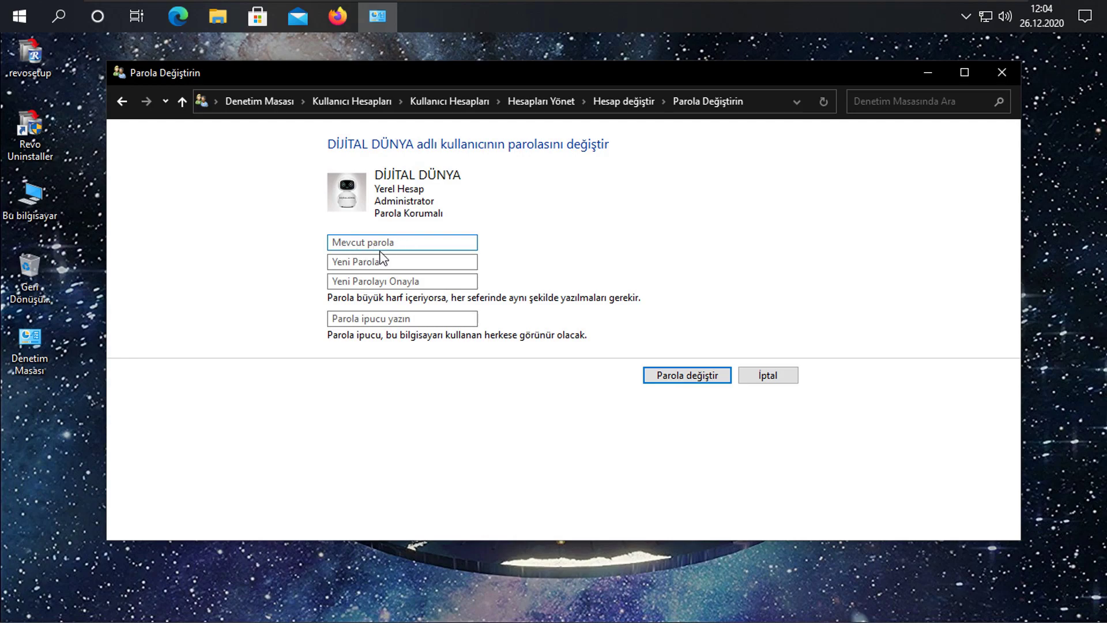
pyautogui.click(390, 245)
pyautogui.write('•••••••')
pyautogui.click(387, 264)
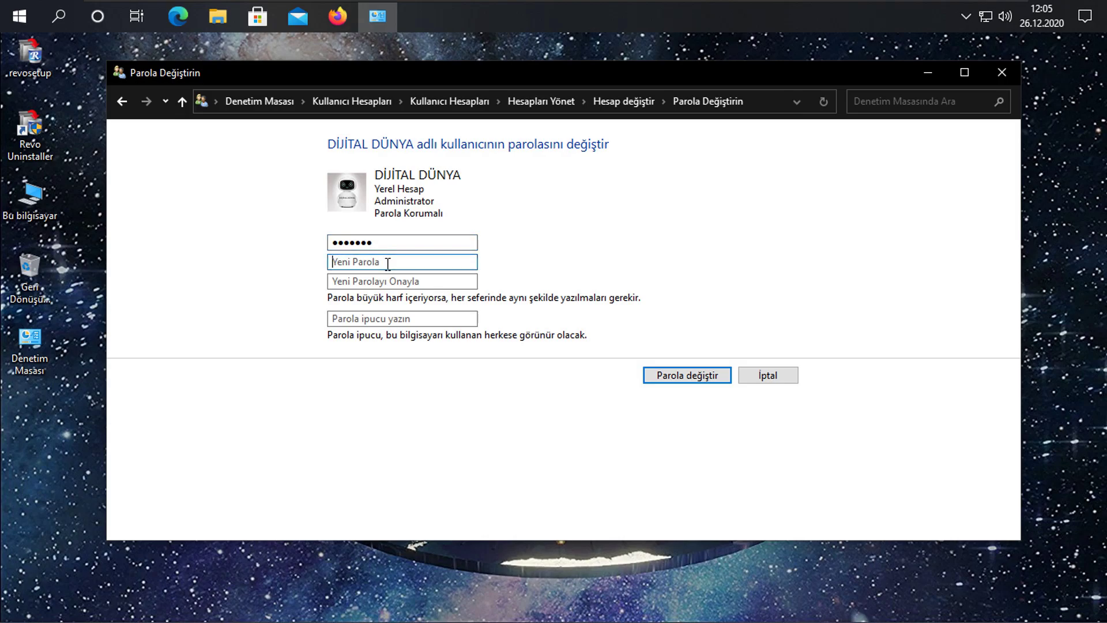
pyautogui.write('•••••••')
pyautogui.click(383, 282)
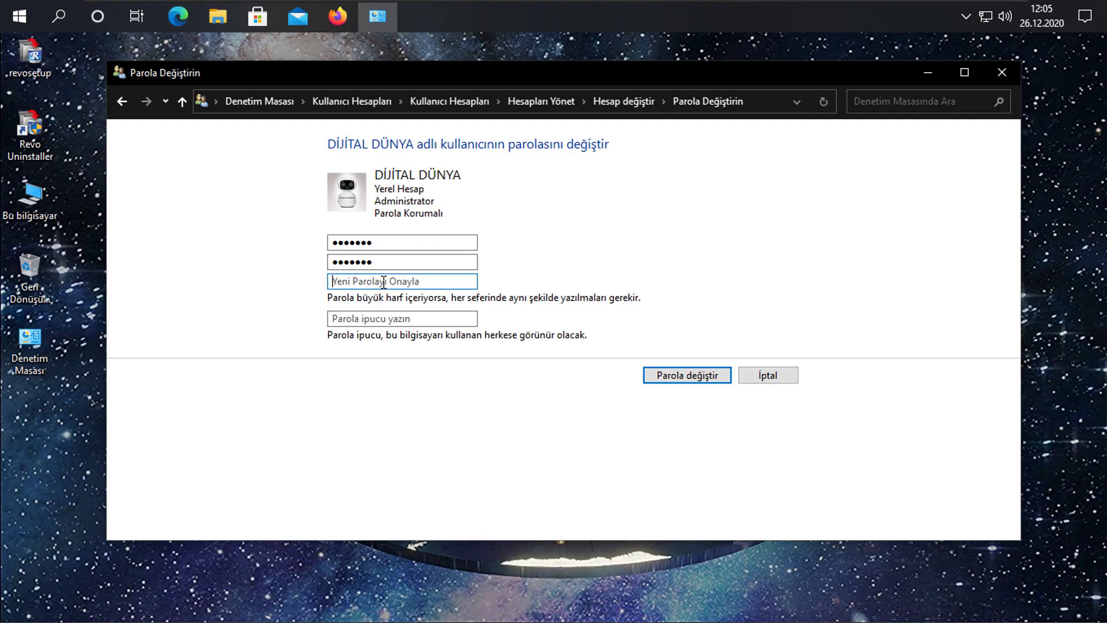
pyautogui.write('*******')
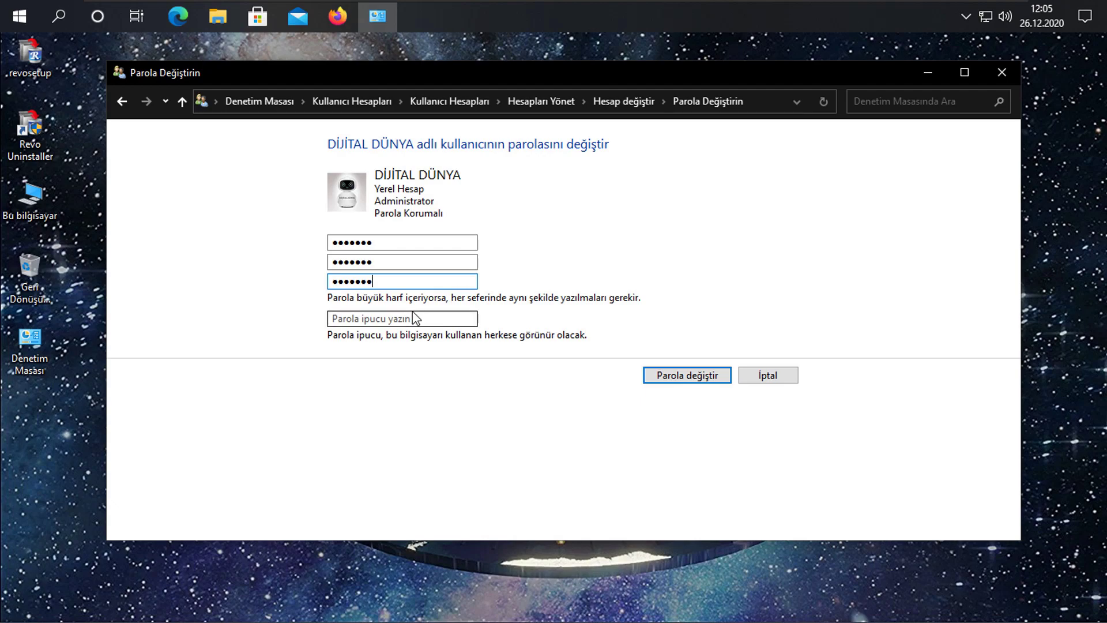
pyautogui.click(684, 379)
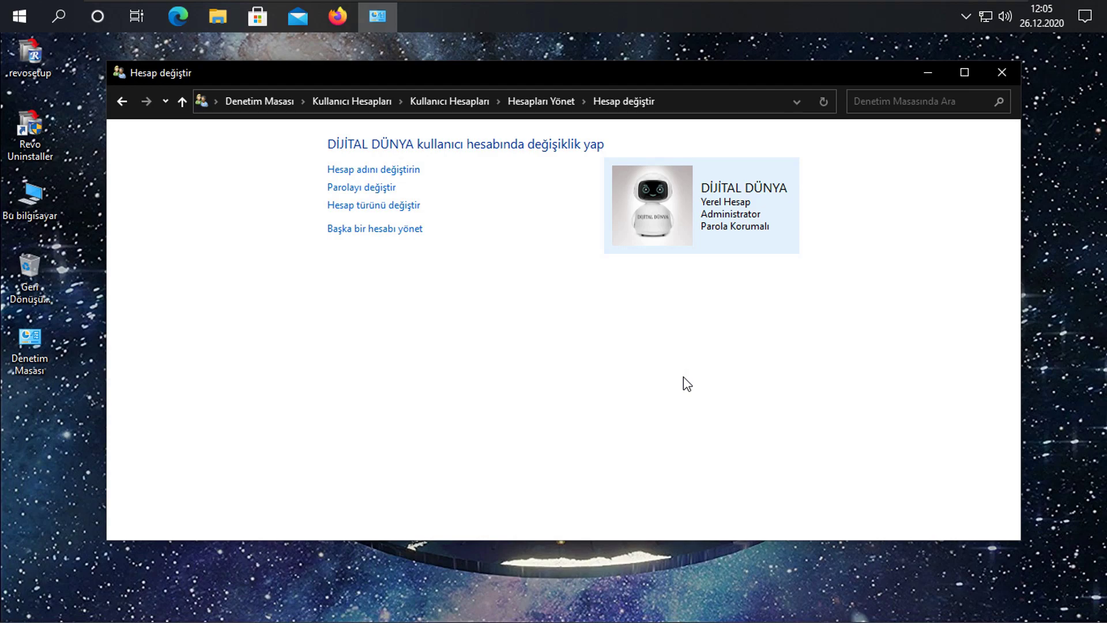
# Close Control Panel and go to Settings > Hesaplar > Oturum açma seçenekleri.
pyautogui.click(1009, 75)
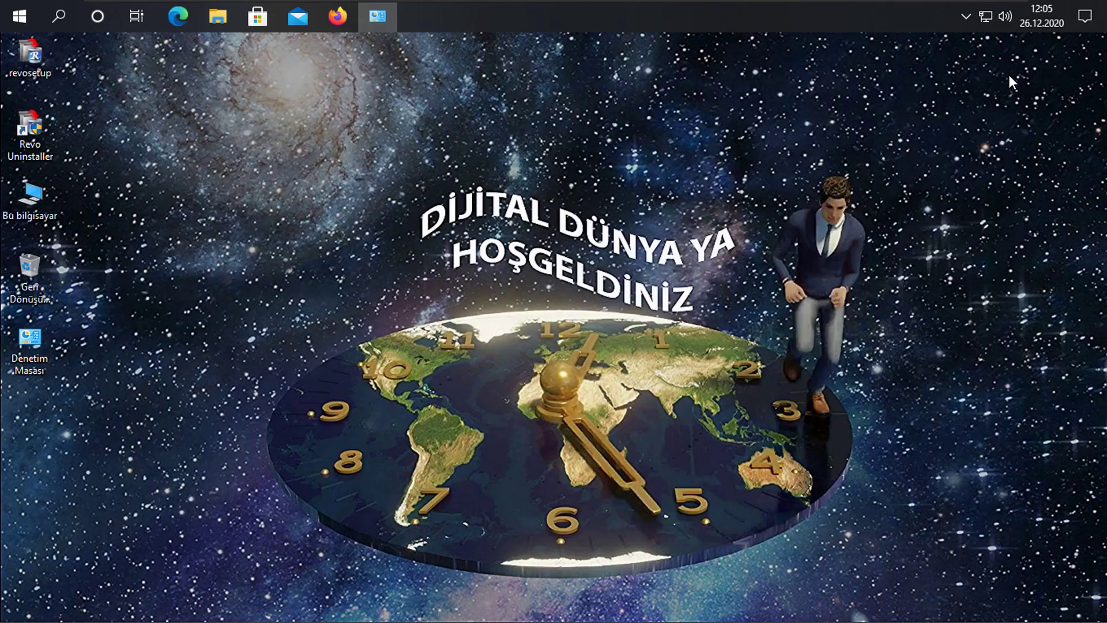
pyautogui.click(490, 313)
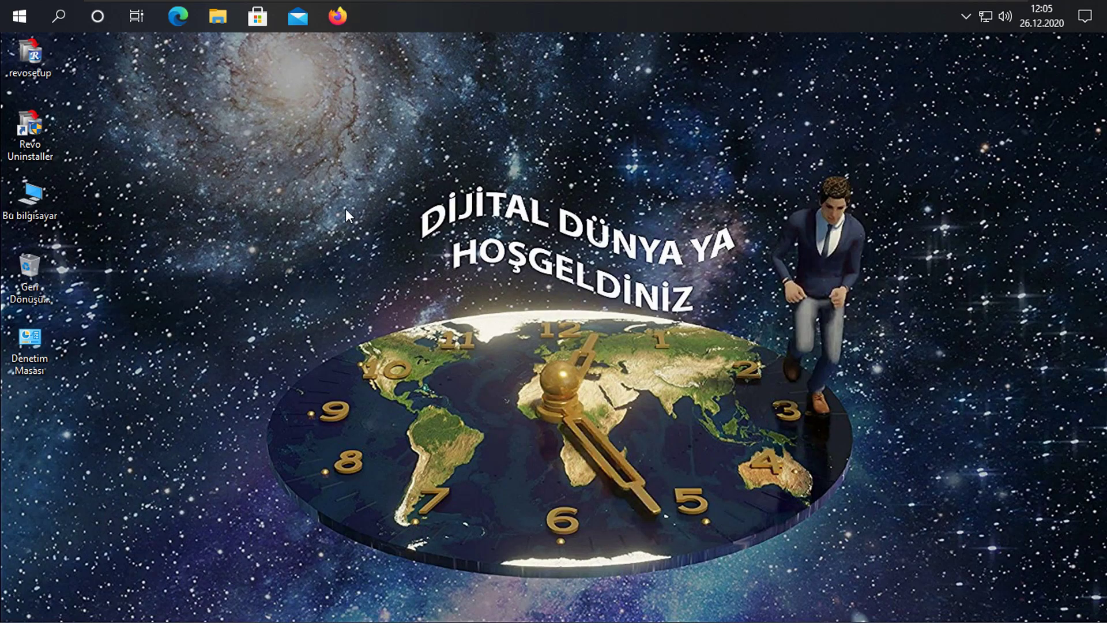
pyautogui.click(23, 11)
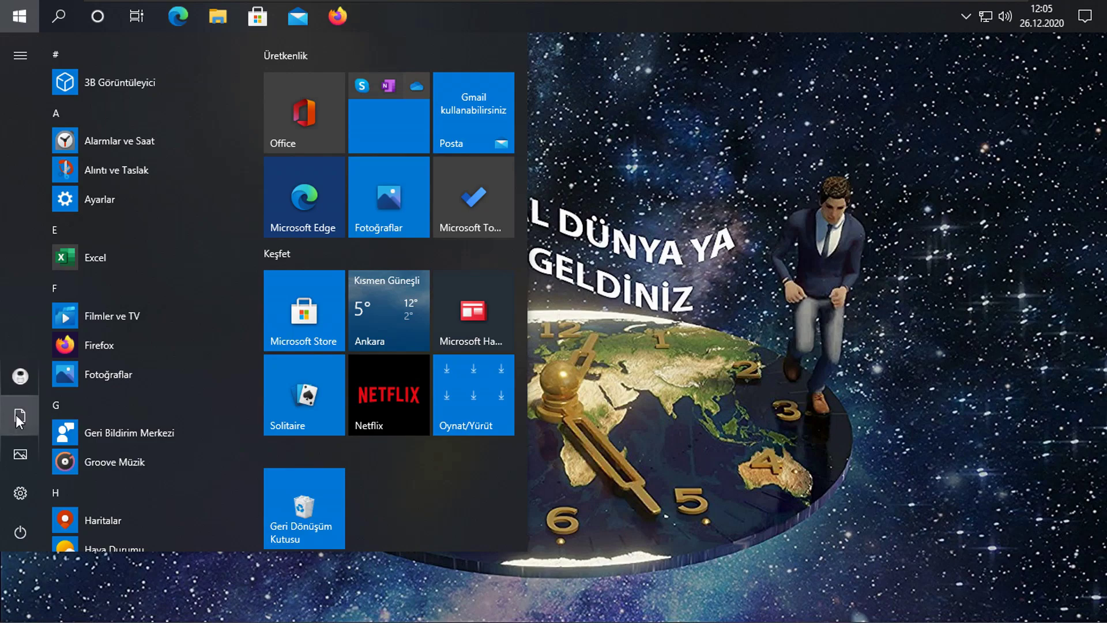
pyautogui.click(14, 496)
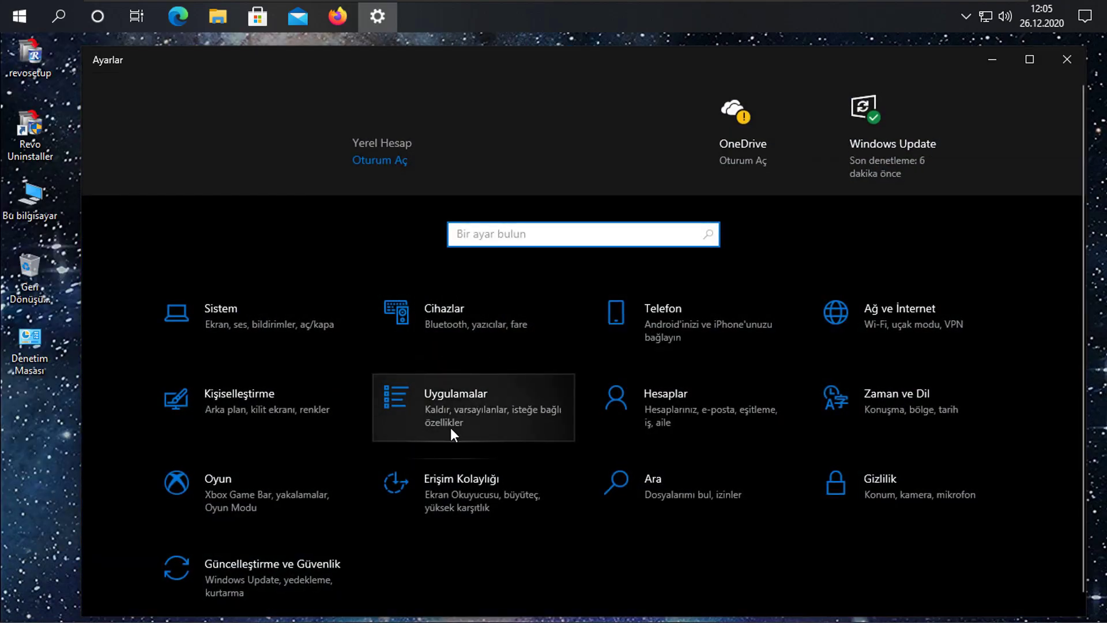
pyautogui.click(693, 412)
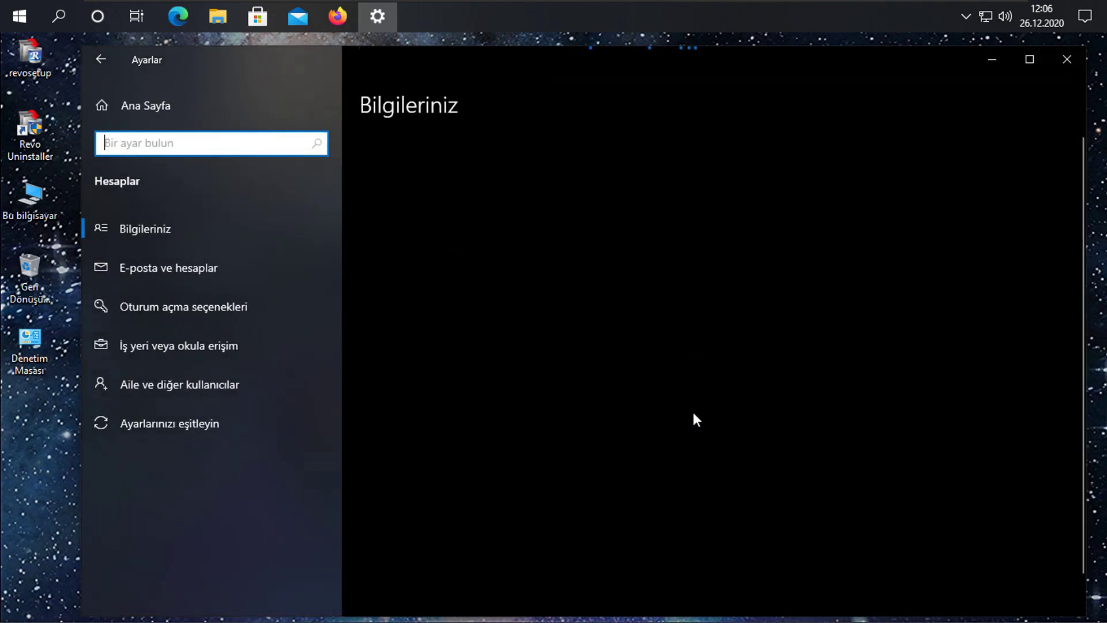
pyautogui.click(178, 315)
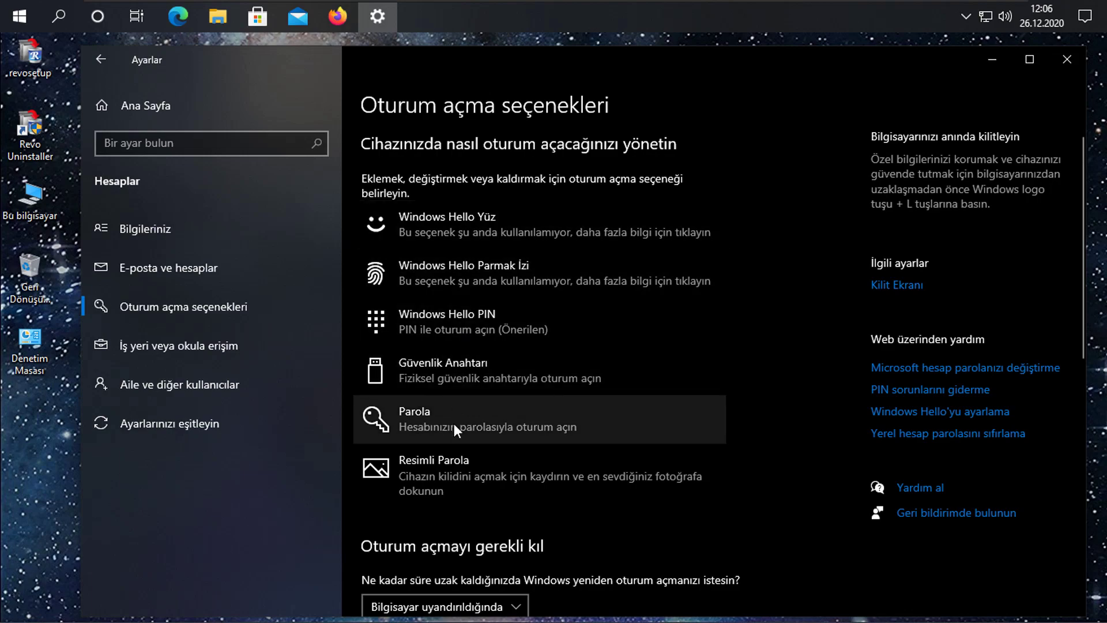
# Under Parola choose Değiştir and confirm the current password in 'Geçerli parola'.
pyautogui.click(488, 424)
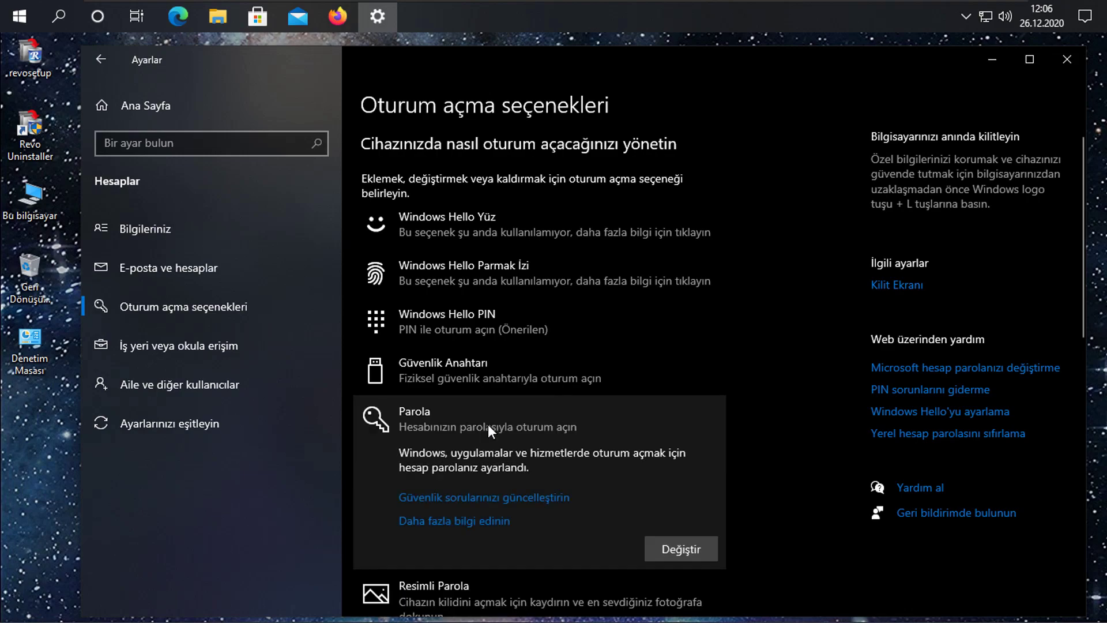
pyautogui.click(680, 541)
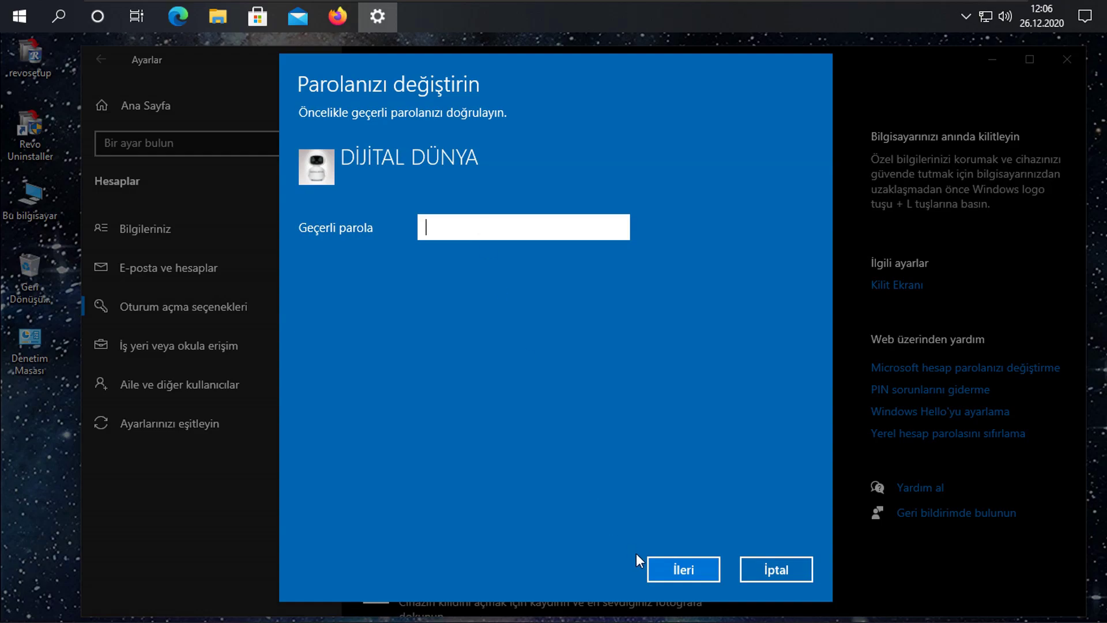
pyautogui.click(677, 570)
pyautogui.click(479, 232)
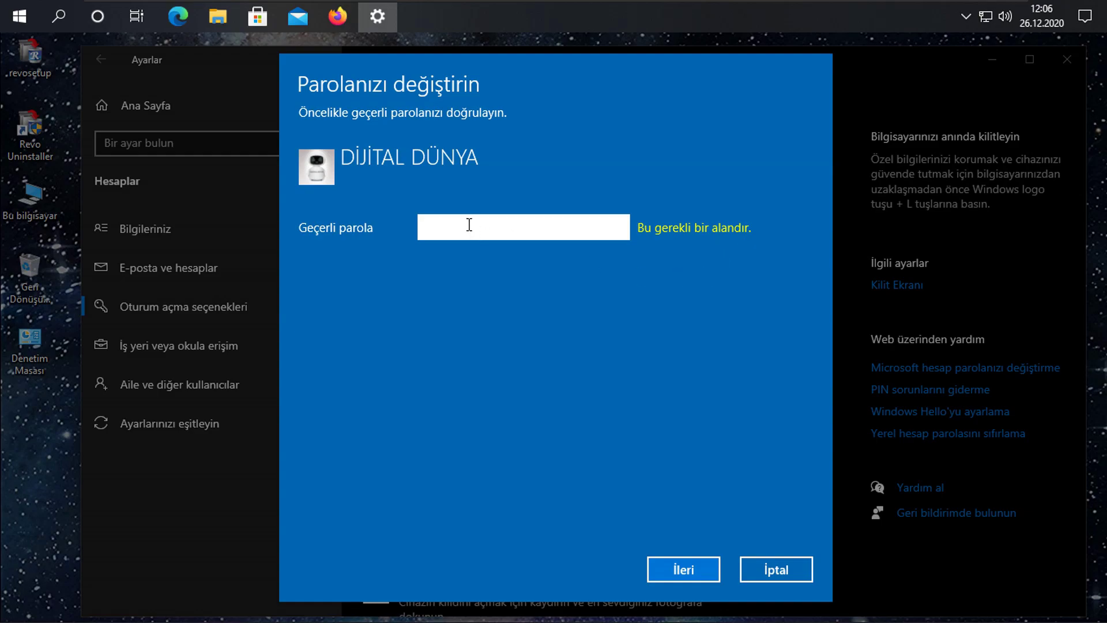
pyautogui.write('•••••••')
pyautogui.click(677, 569)
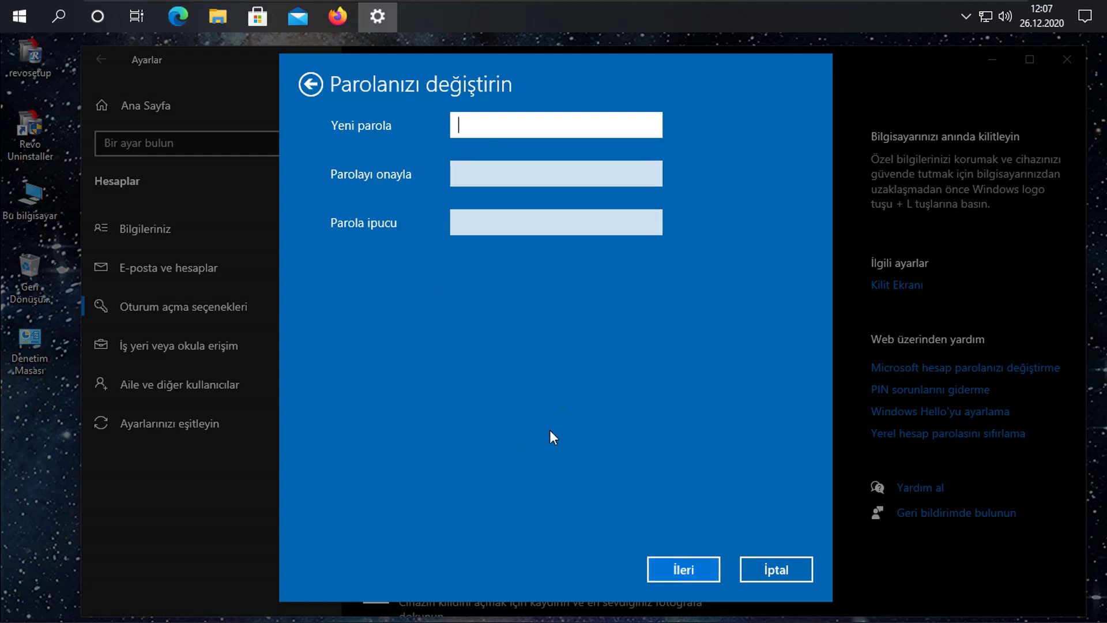
# Back out of the 'Parolanızı değiştirin' dialog and cancel the password change.
pyautogui.click(673, 566)
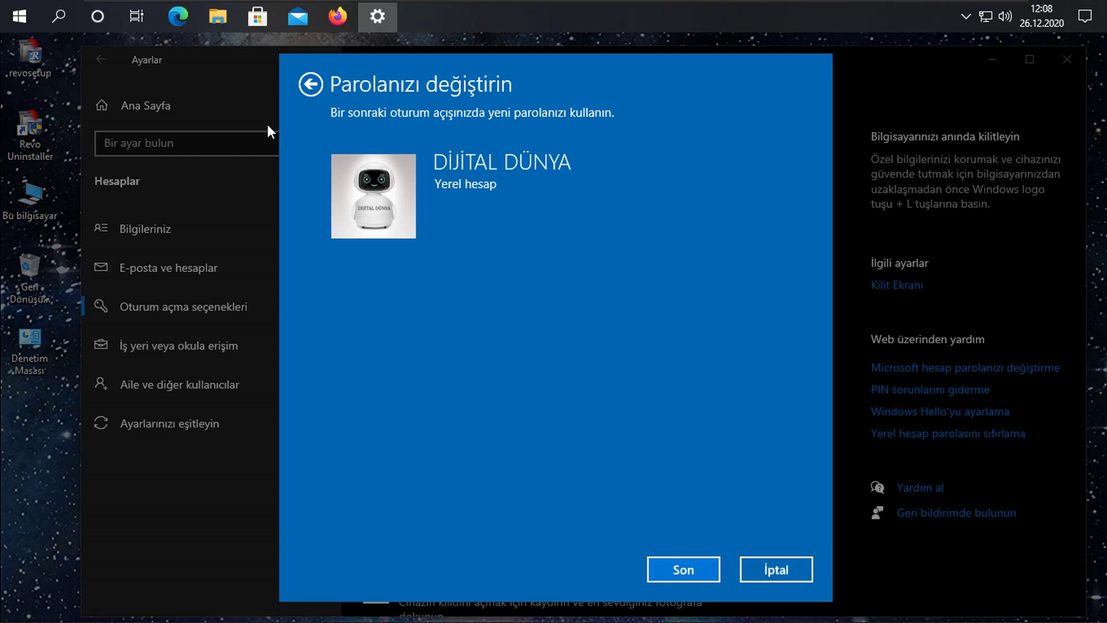
pyautogui.click(306, 84)
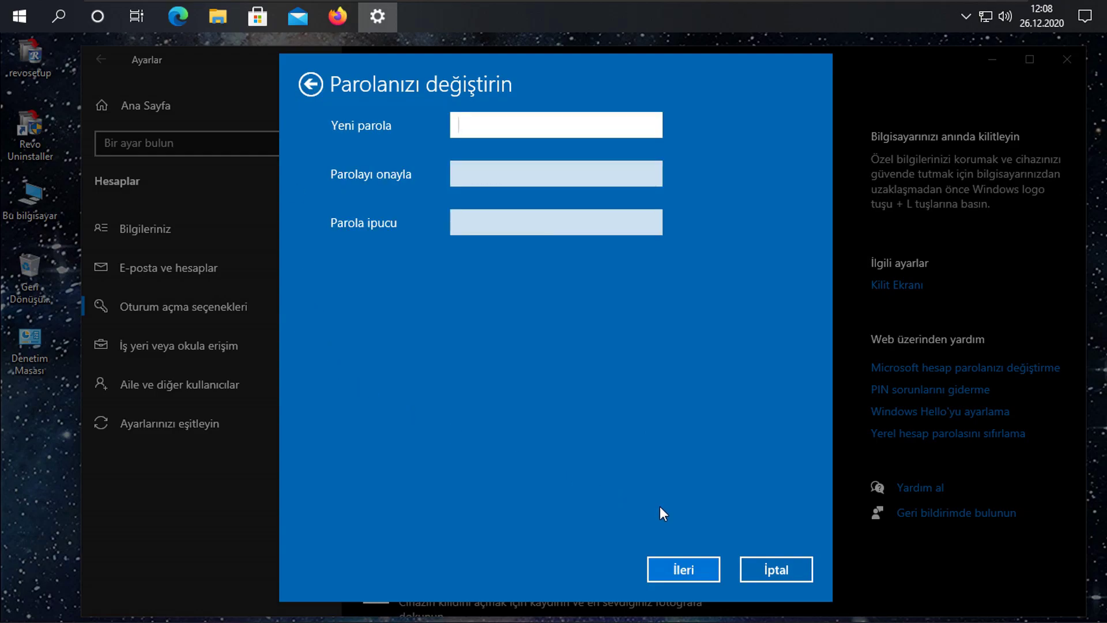
pyautogui.click(773, 569)
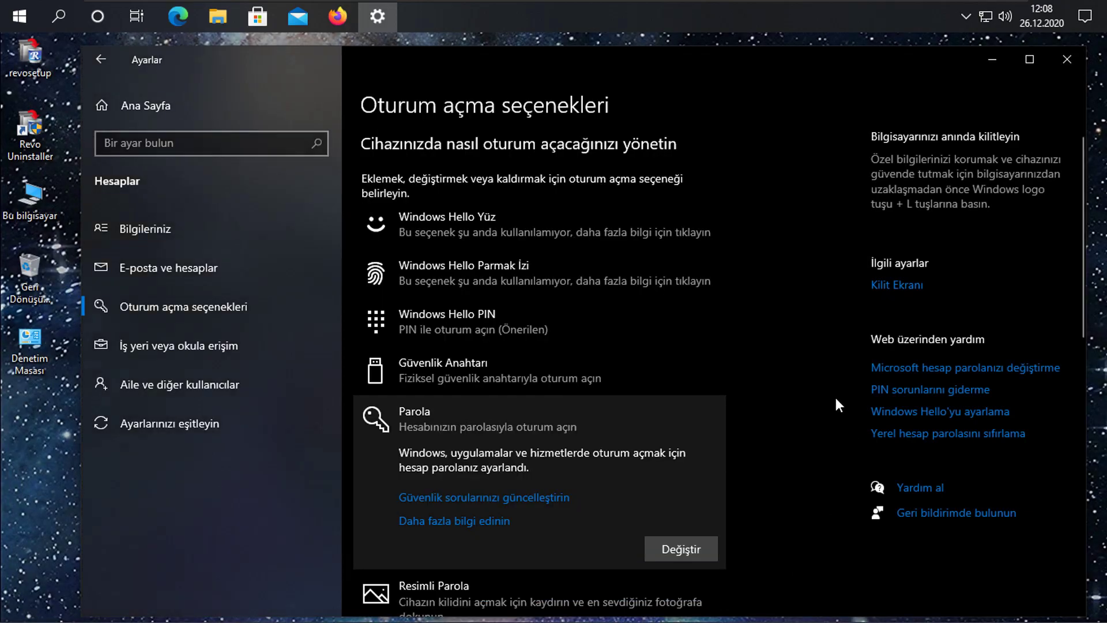
# Close the Settings window and minimize the VMware full-screen window.
pyautogui.click(1065, 60)
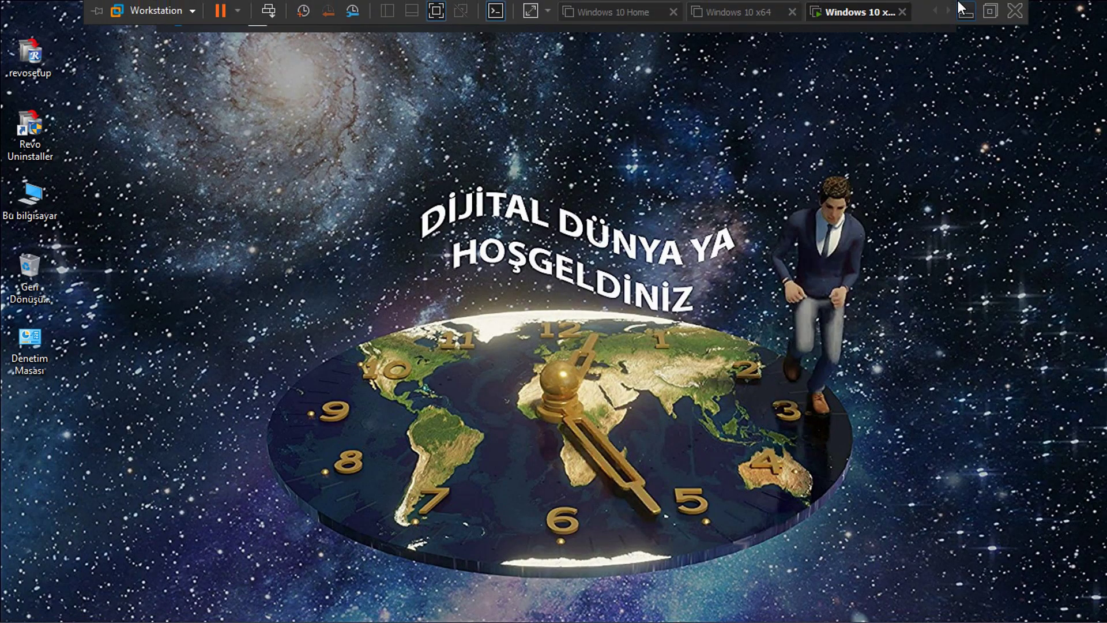
pyautogui.click(966, 11)
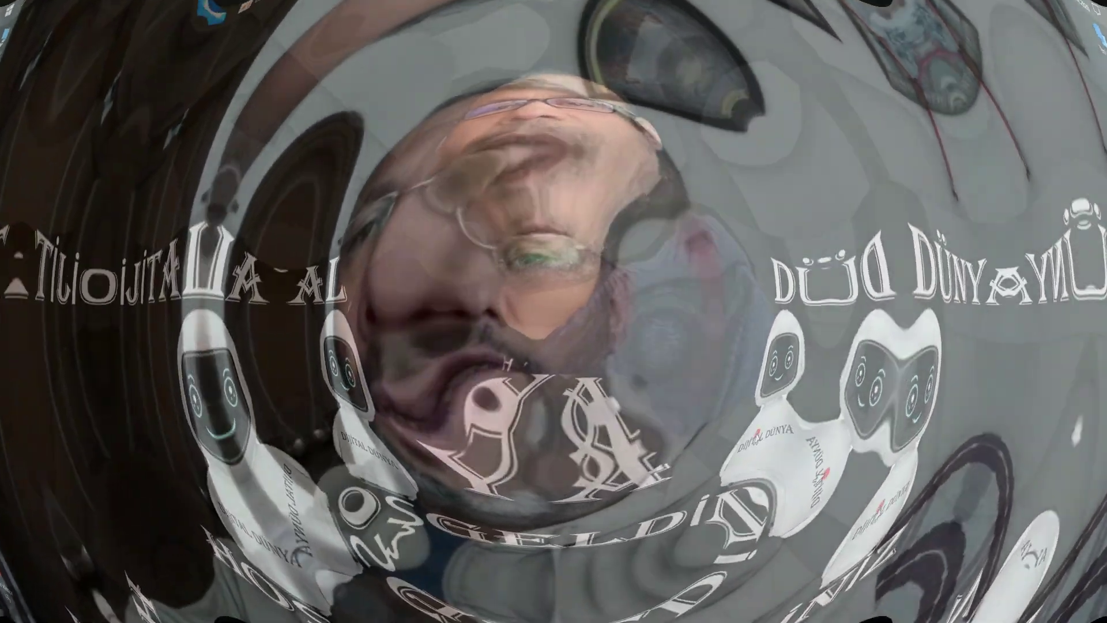